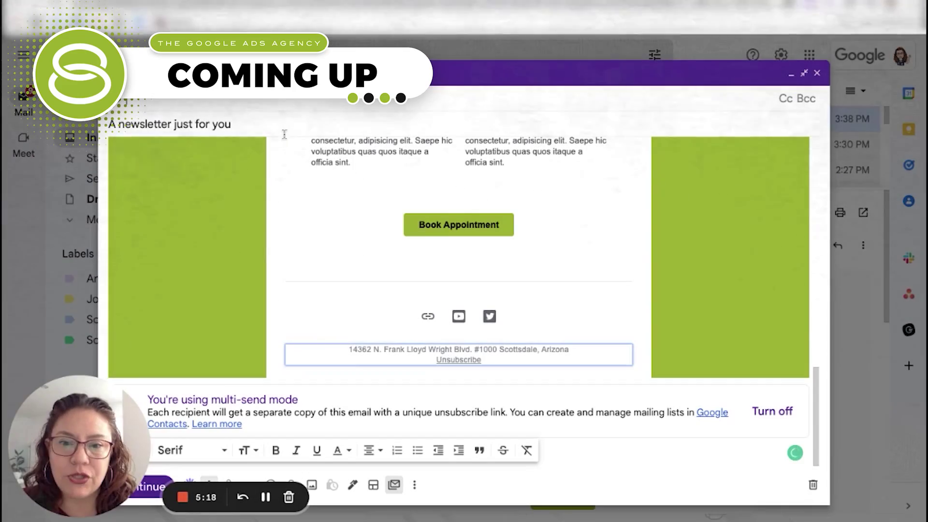
# Deselect the address and unsubscribe footer block in the draft.
pyautogui.click(213, 102)
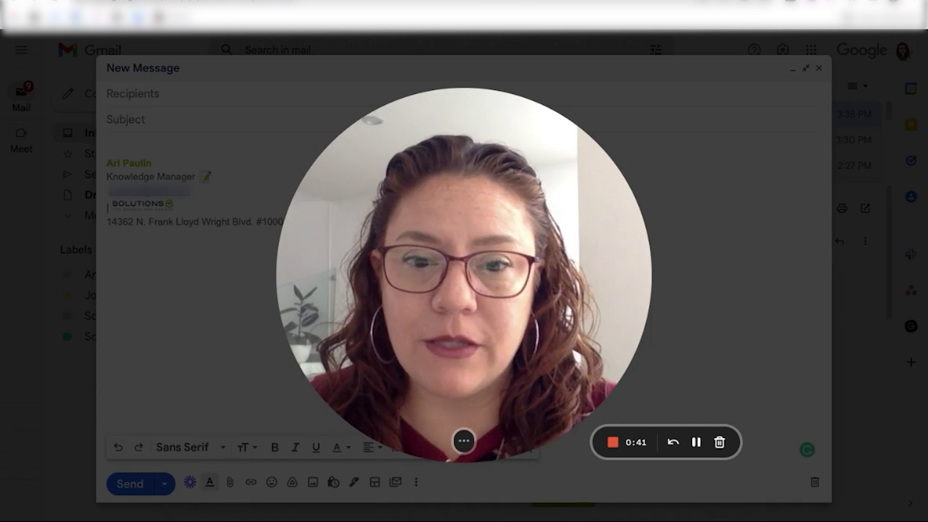
pyautogui.click(465, 442)
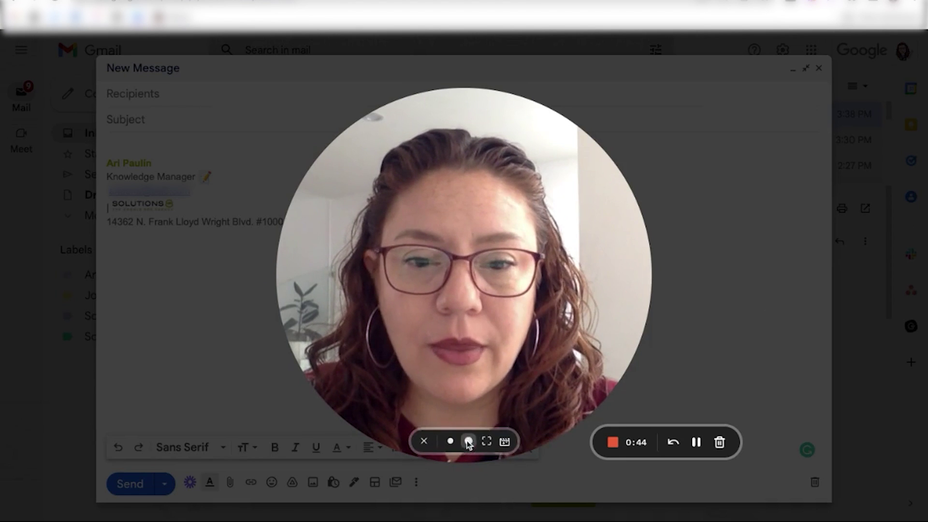
pyautogui.click(453, 442)
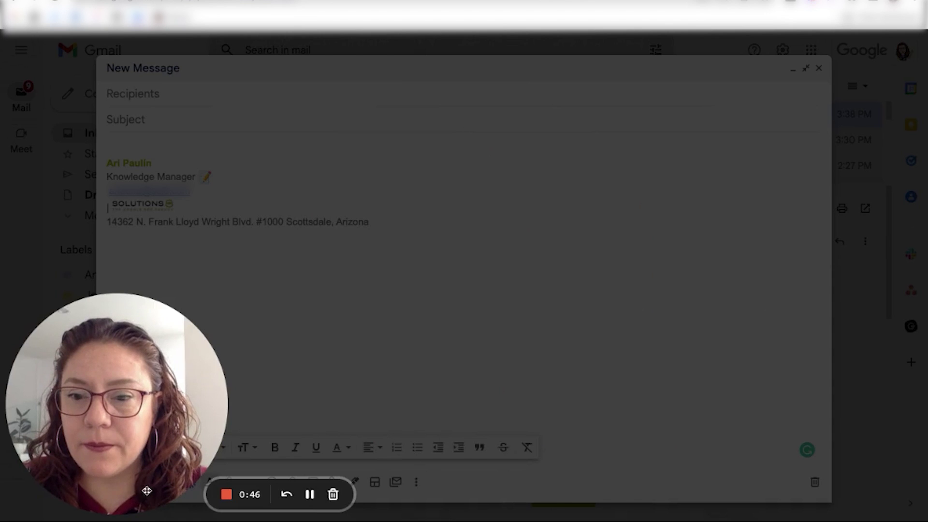
# Preview the Simple text, Announcement and Announcement (inverted) layouts, then choose Referral (inverted).
pyautogui.moveTo(104, 497)
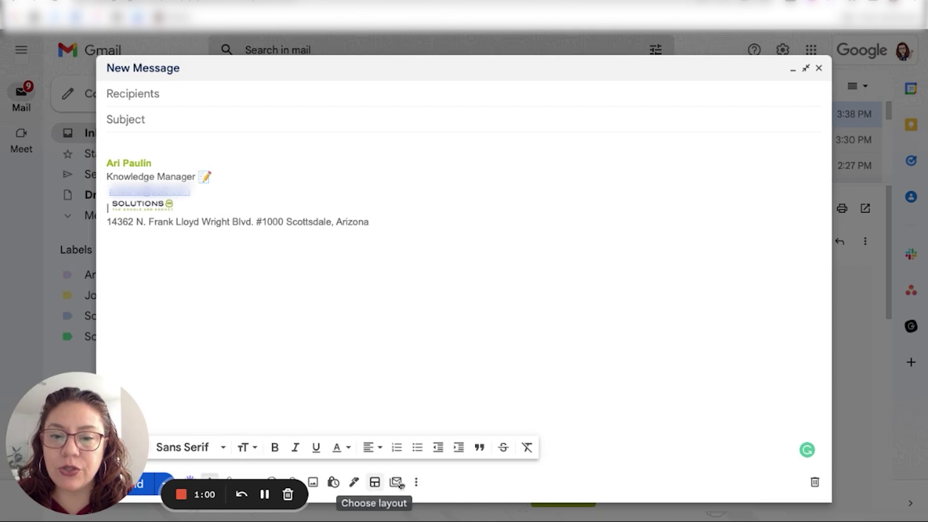
pyautogui.click(376, 482)
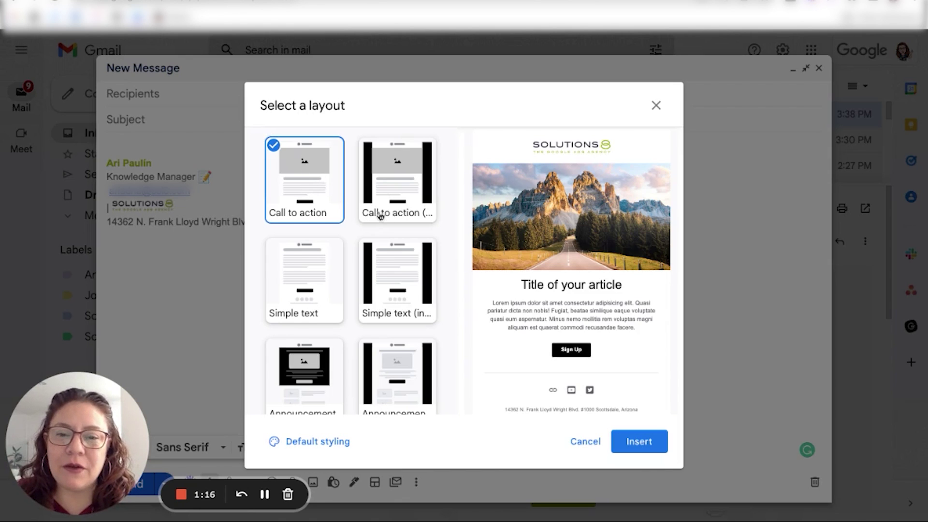
pyautogui.click(307, 265)
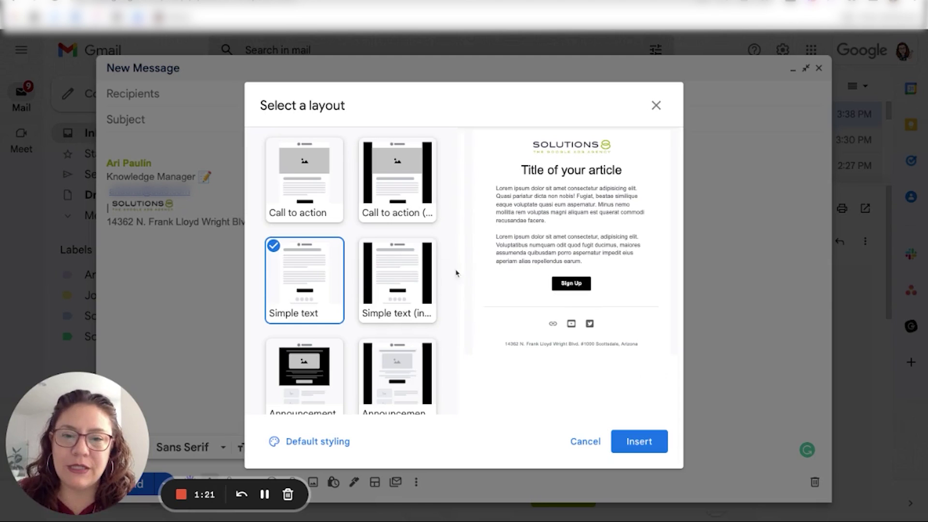
pyautogui.scroll(-2, 375, 317)
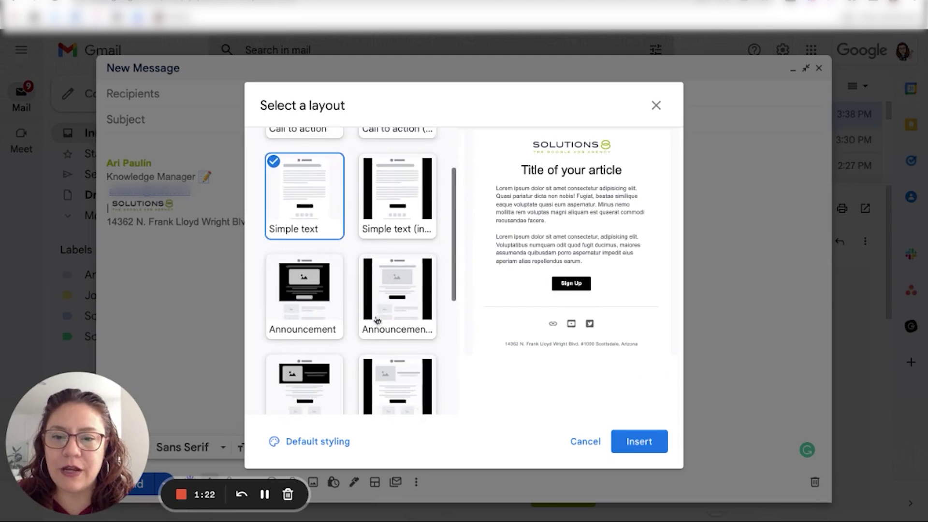
pyautogui.click(314, 289)
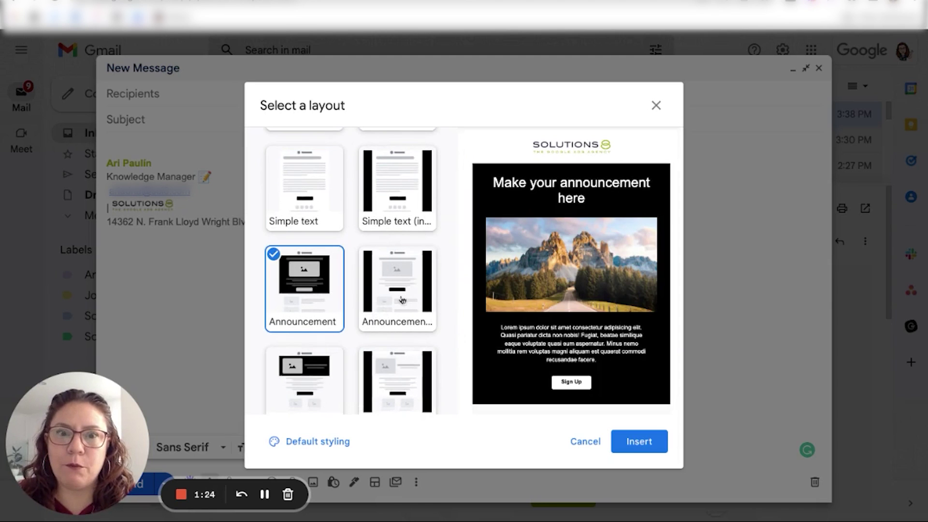
pyautogui.click(401, 300)
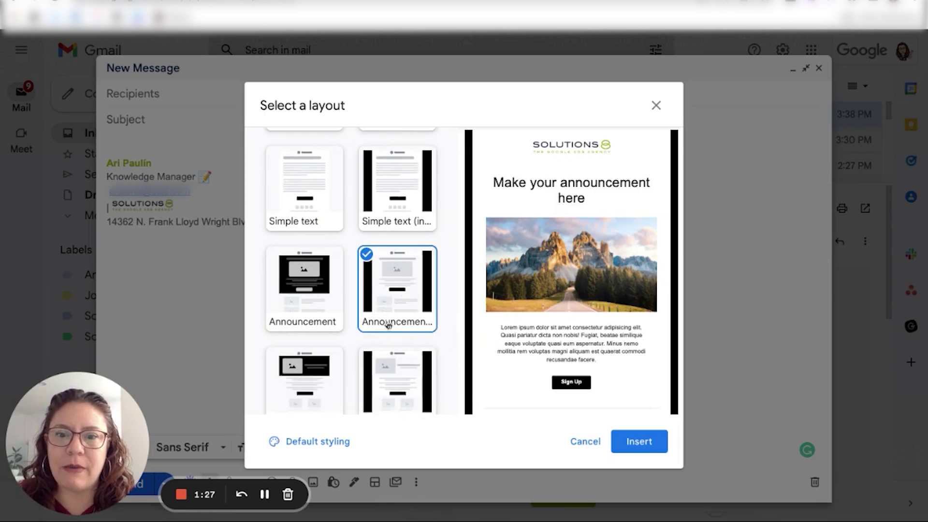
pyautogui.scroll(-4, 377, 354)
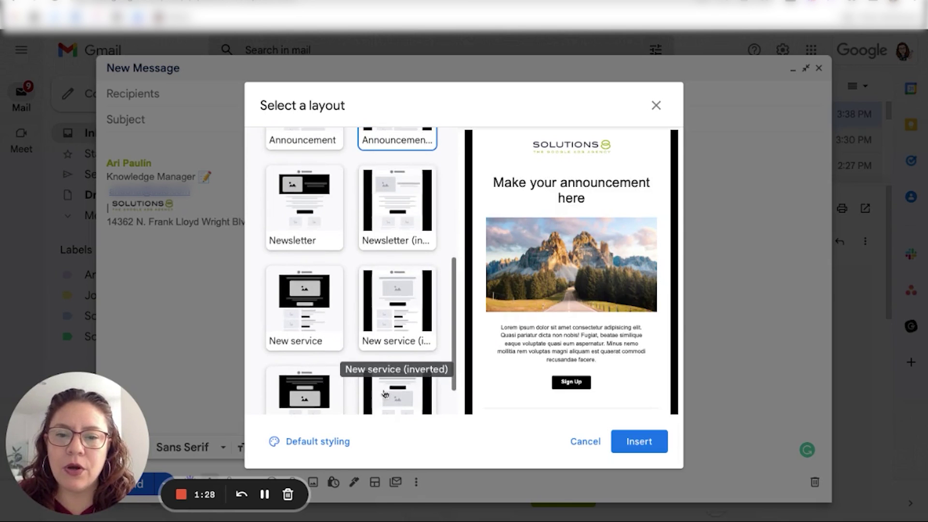
pyautogui.click(394, 399)
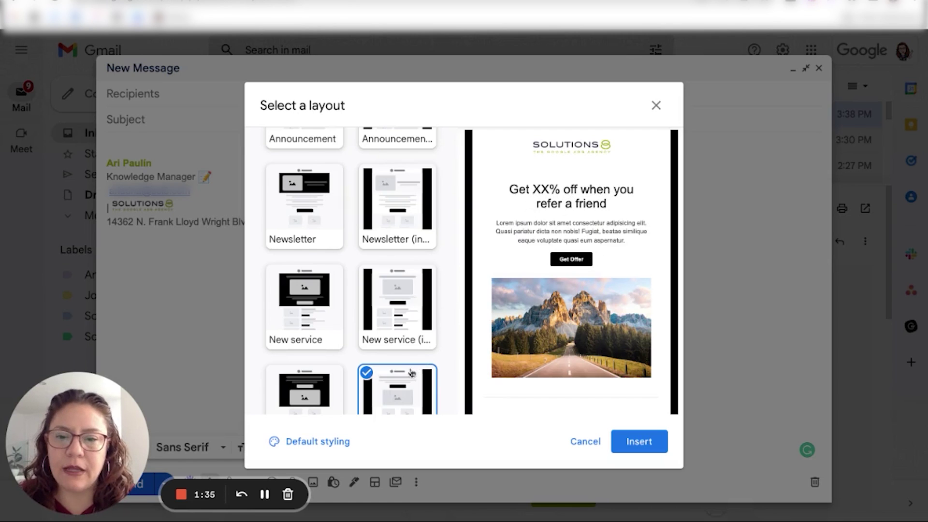
pyautogui.scroll(-1, 411, 372)
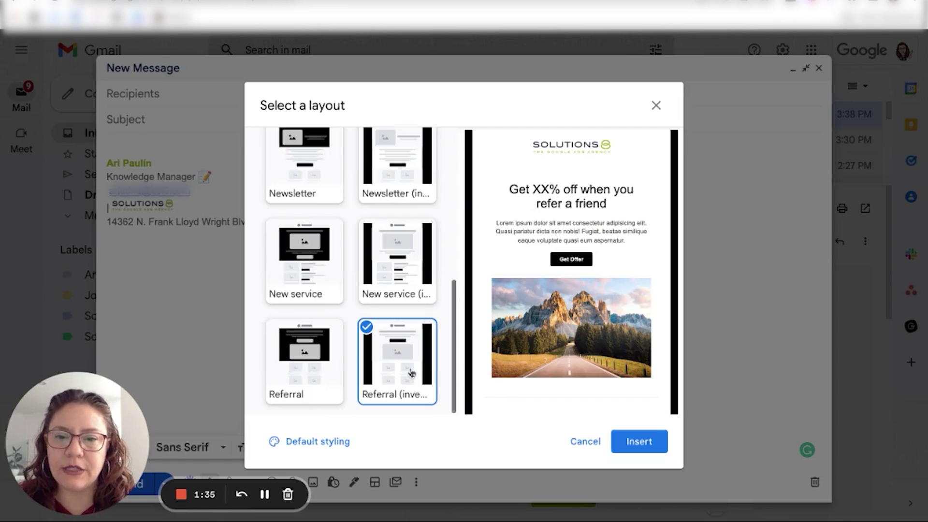
# In Default styling, save and apply custom green #9AB12F as the palette, keeping Sans Serif.
pyautogui.click(318, 441)
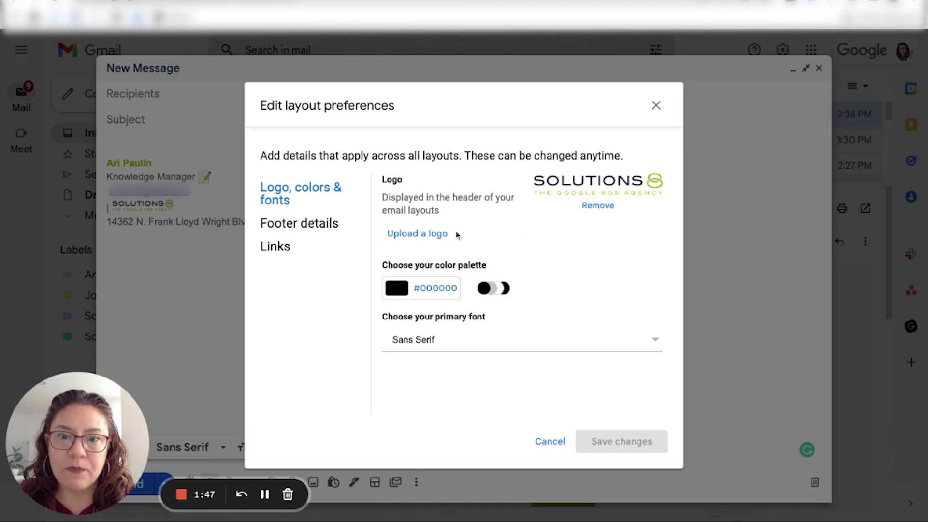
pyautogui.click(397, 289)
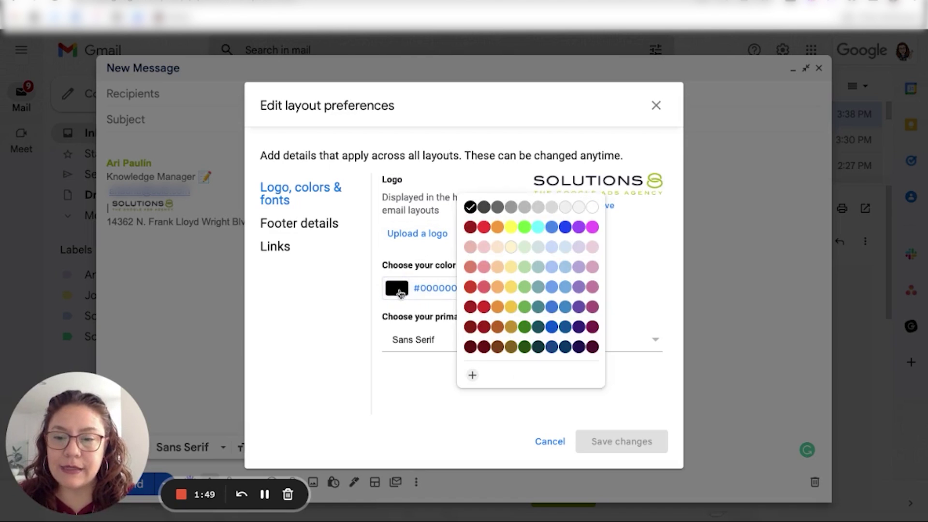
pyautogui.click(472, 376)
pyautogui.click(523, 297)
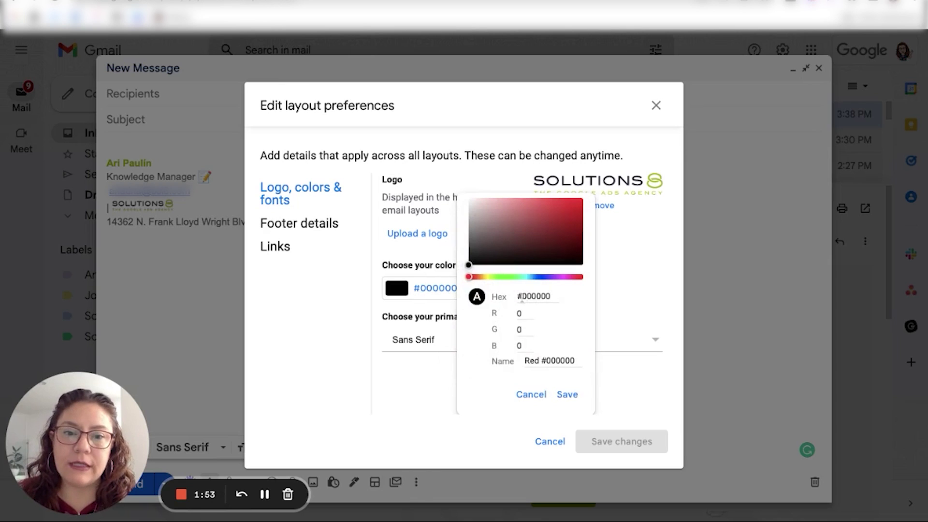
pyautogui.hotkey('shift', 'End')
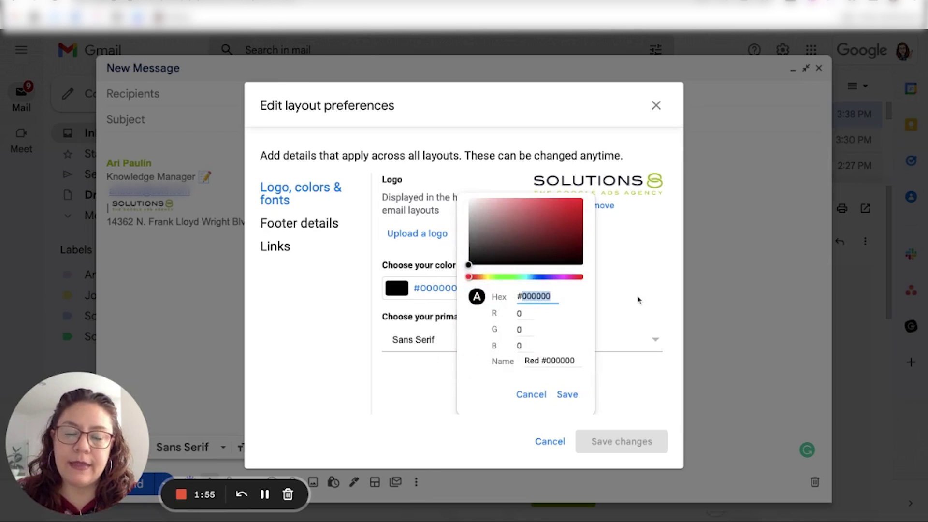
pyautogui.write('9AB12F')
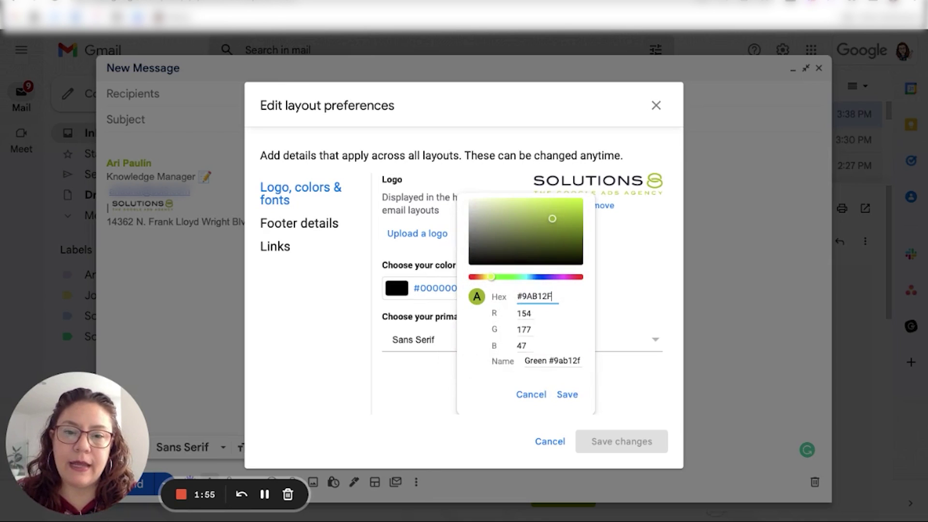
pyautogui.click(568, 394)
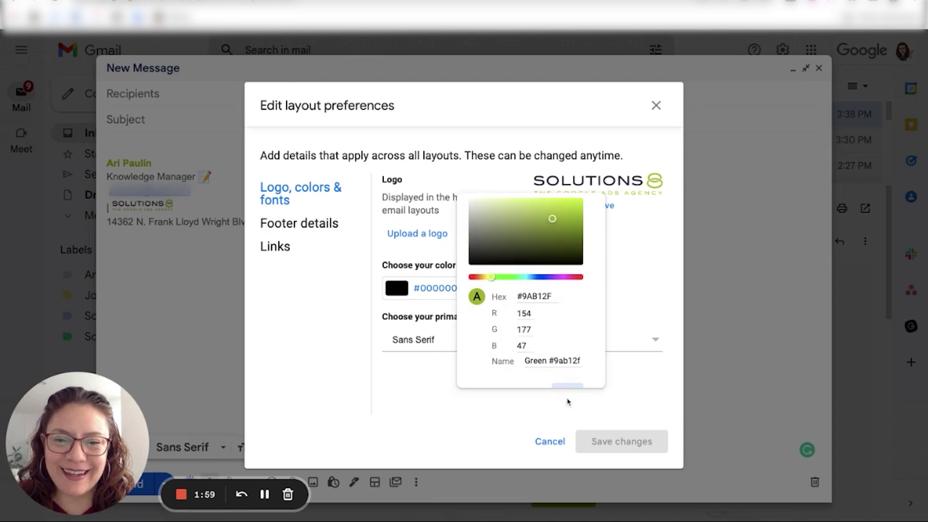
pyautogui.click(620, 319)
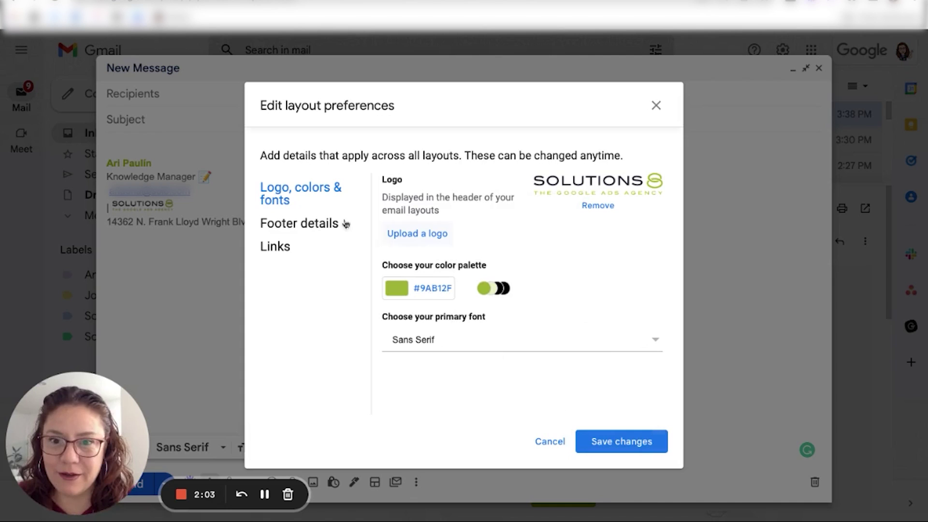
pyautogui.click(657, 341)
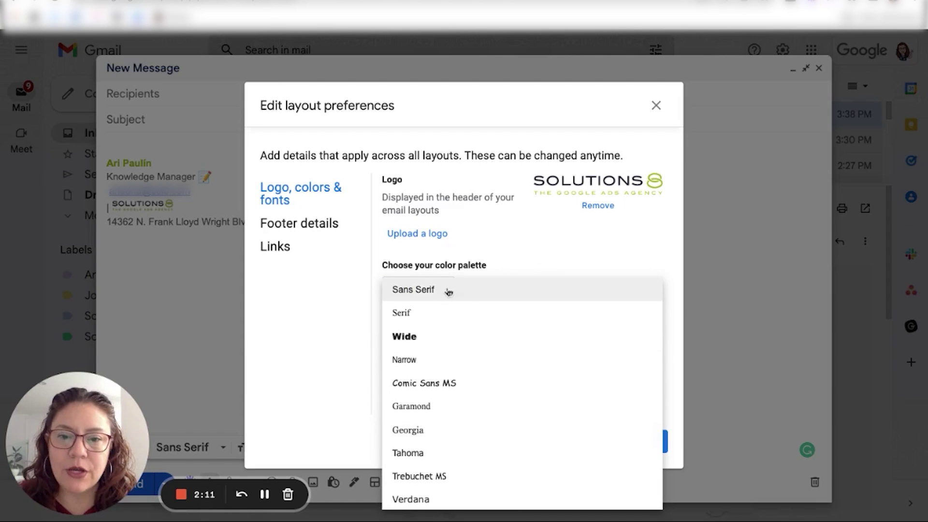
pyautogui.click(337, 301)
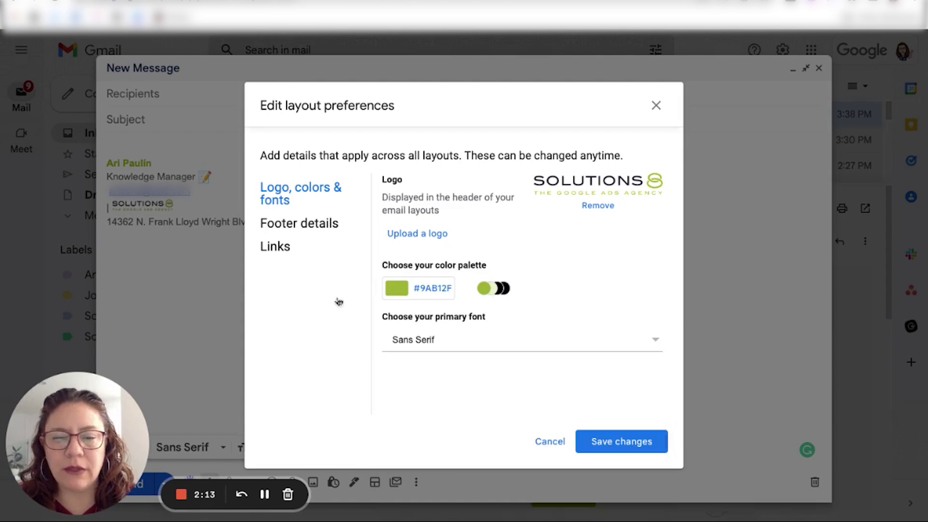
# Check the footer address and the sol8.com, sol8.com/yt and Twitter links, adding a fourth link row.
pyautogui.click(333, 226)
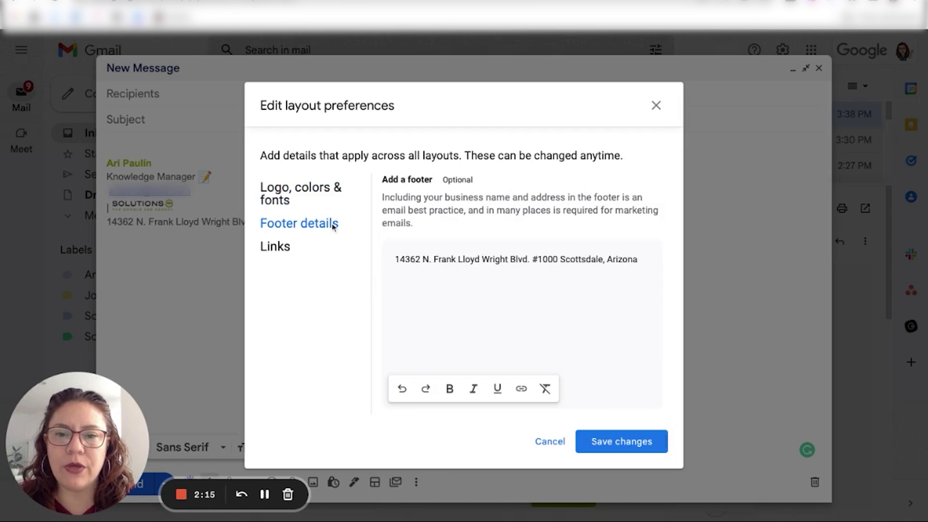
pyautogui.click(456, 259)
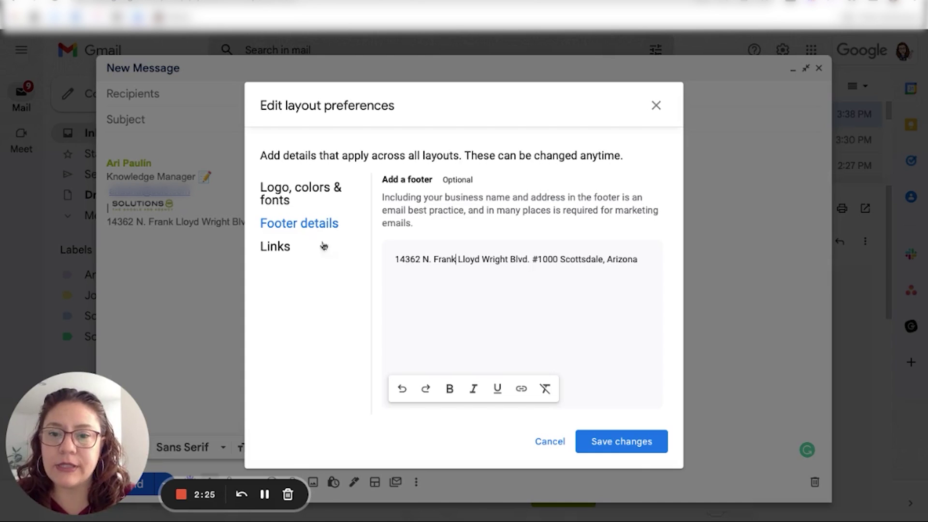
pyautogui.click(280, 251)
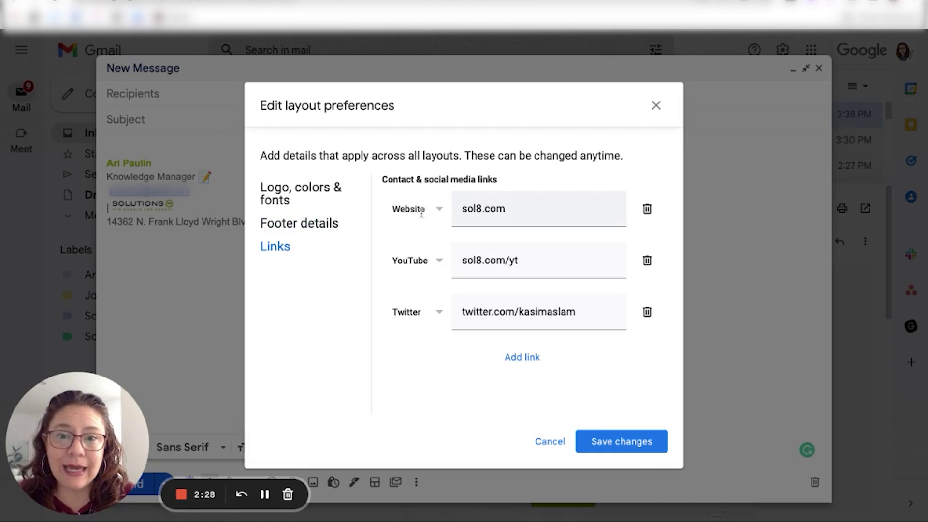
pyautogui.click(440, 210)
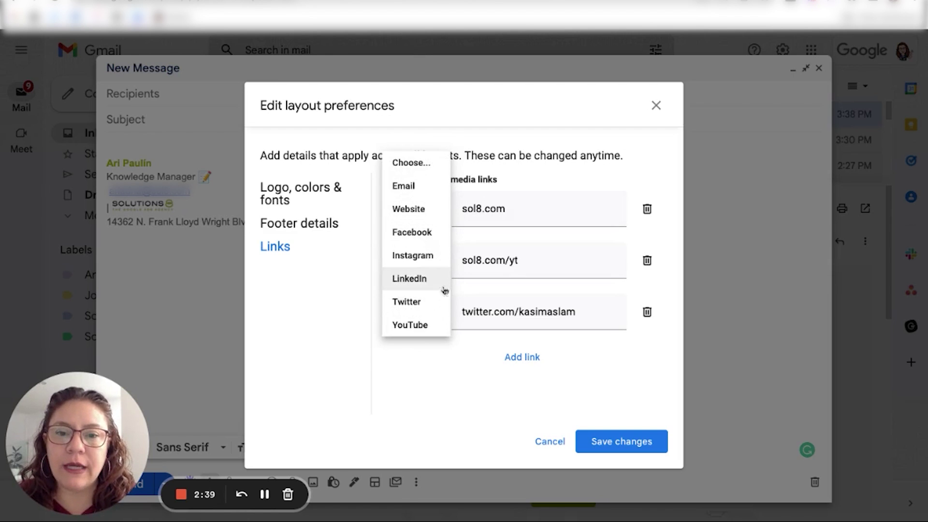
pyautogui.click(531, 211)
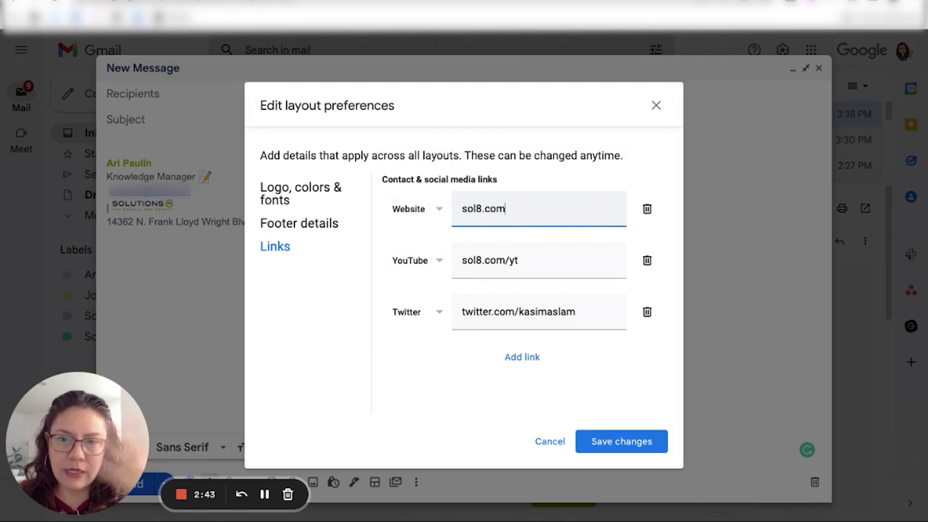
pyautogui.click(538, 264)
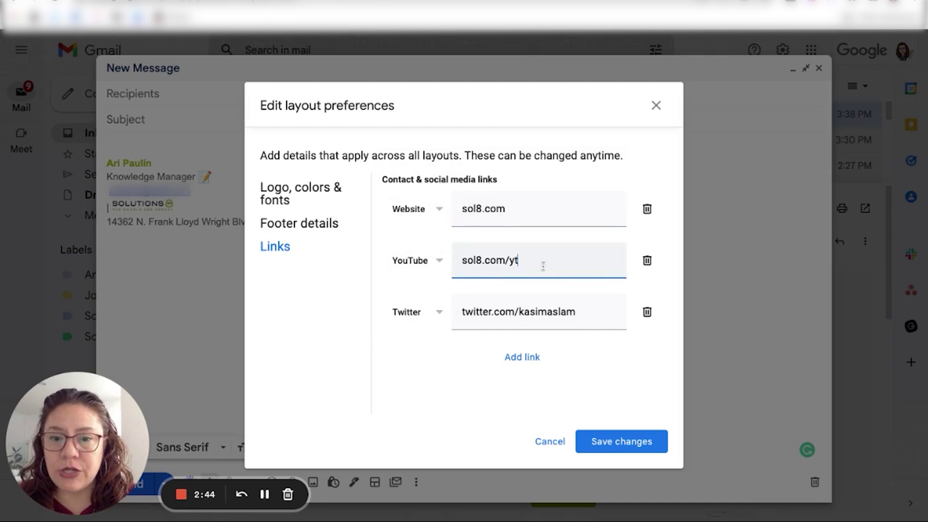
pyautogui.click(590, 319)
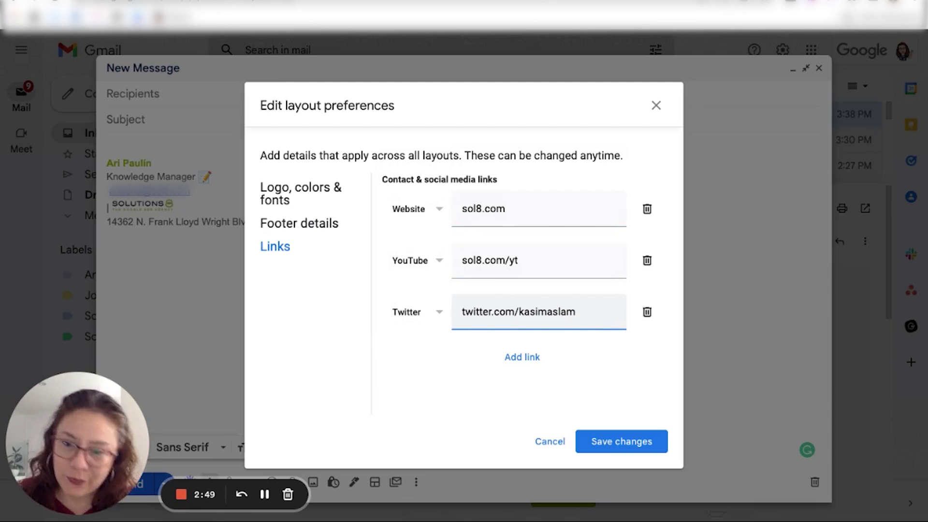
pyautogui.click(536, 358)
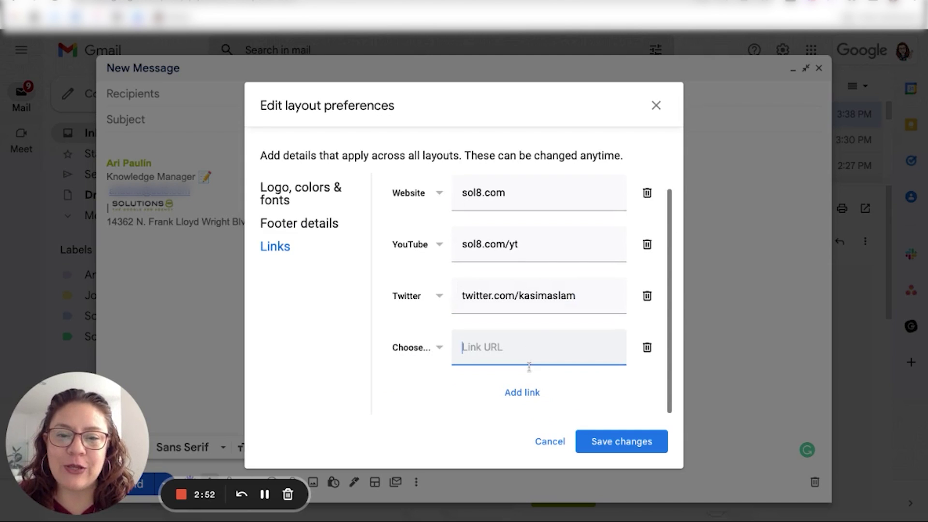
pyautogui.click(439, 350)
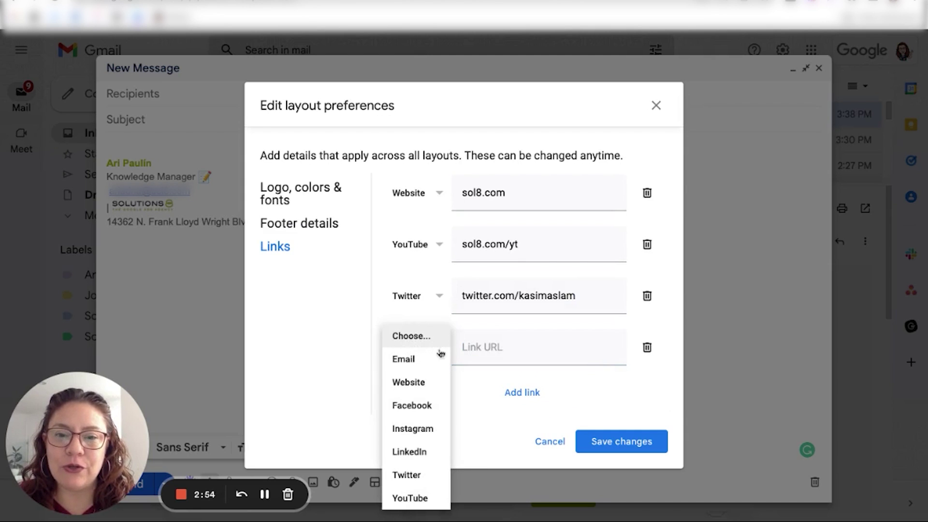
pyautogui.click(336, 343)
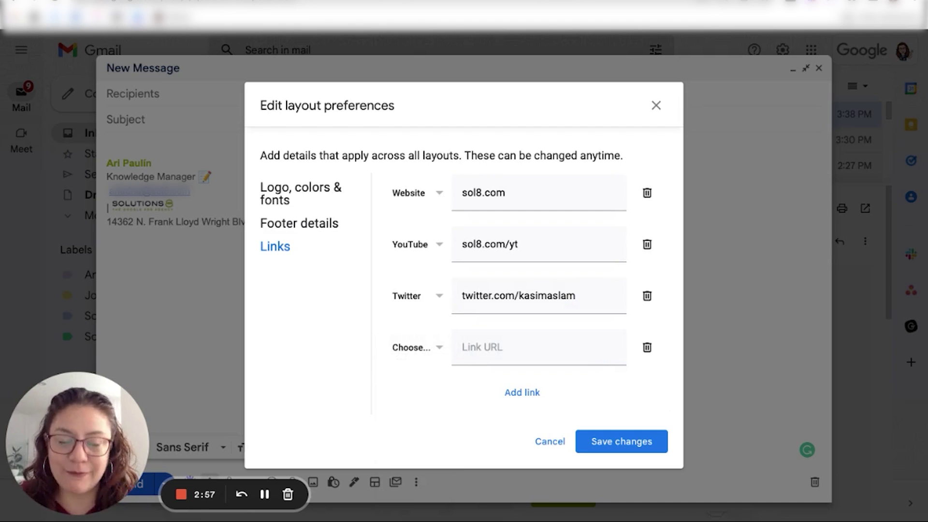
# Save the link preferences and insert the Referral (inverted) layout into the message.
pyautogui.click(631, 445)
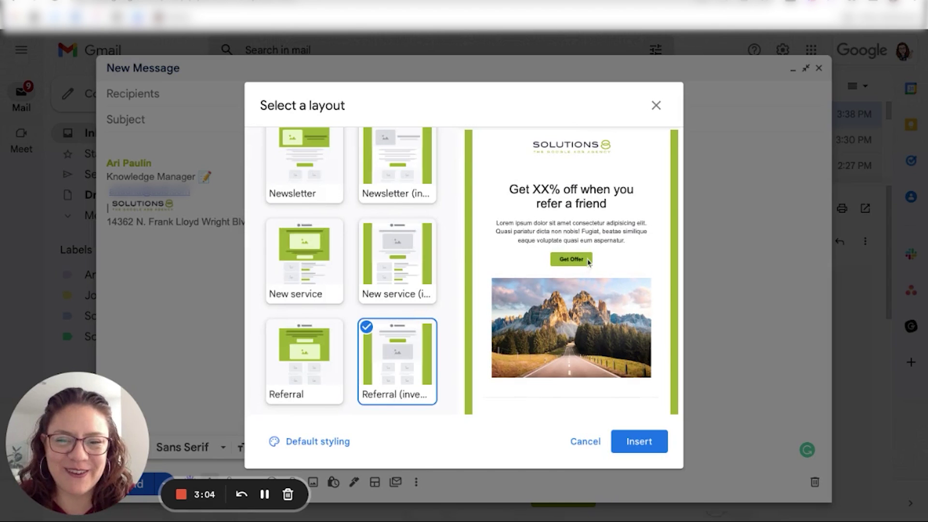
pyautogui.click(637, 445)
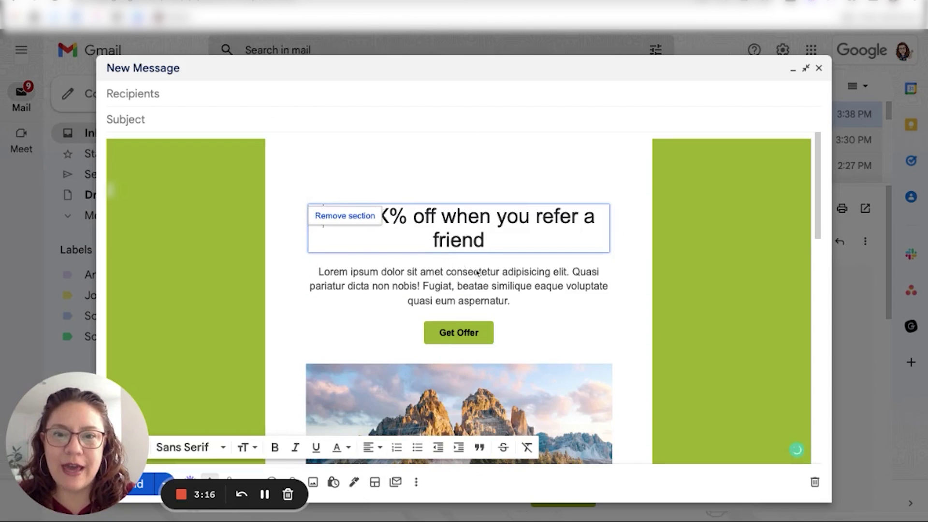
# Replace the placeholder heading with 'A newsletter just for you' and paste it as the subject.
pyautogui.tripleClick(501, 242)
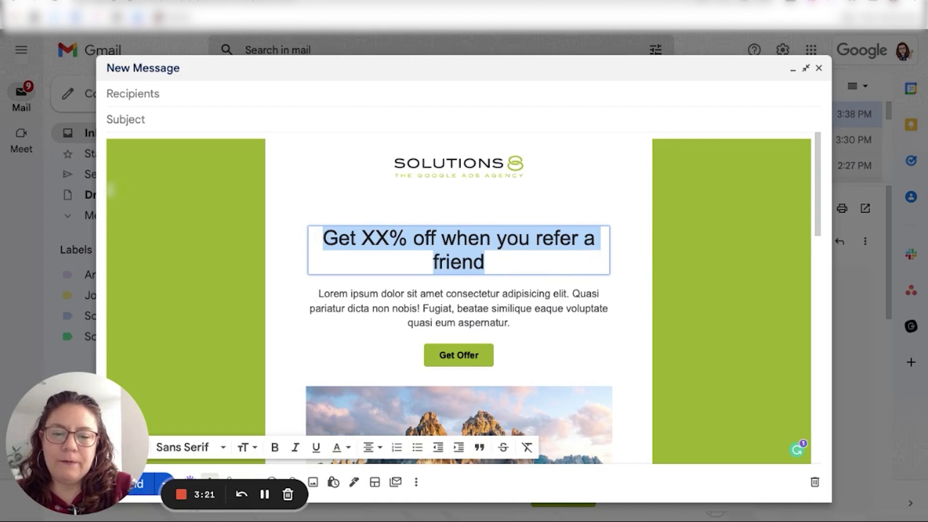
pyautogui.write('A')
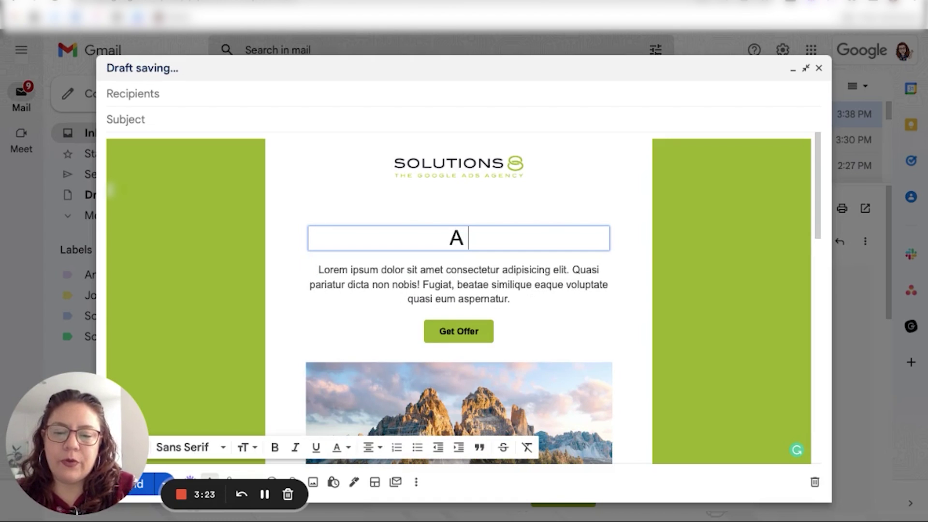
pyautogui.write(' newsl')
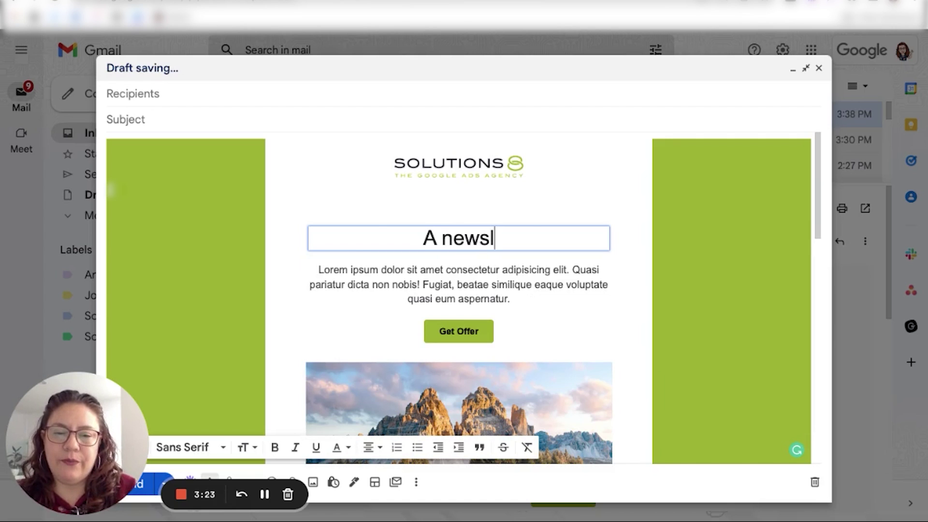
pyautogui.write('etter just for you')
pyautogui.hotkey('ctrl', 'a')
pyautogui.hotkey('ctrl', 'c')
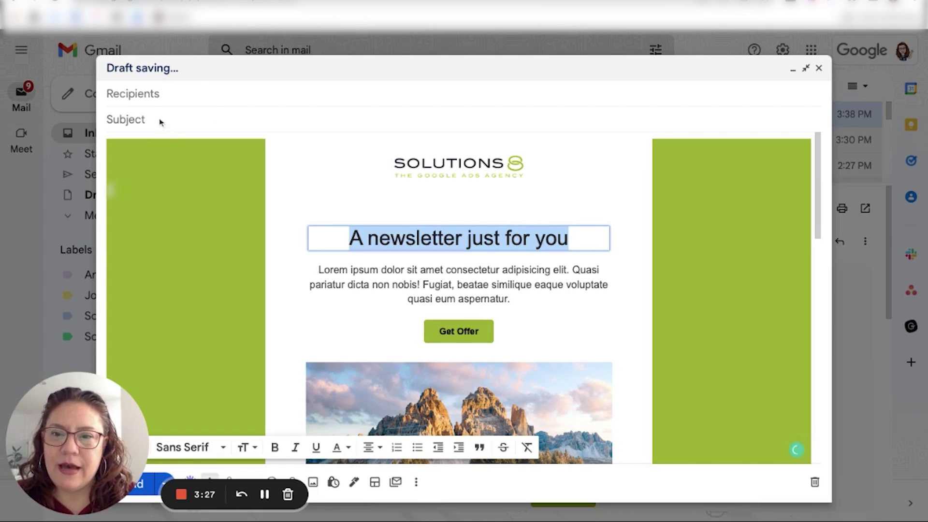
pyautogui.click(174, 118)
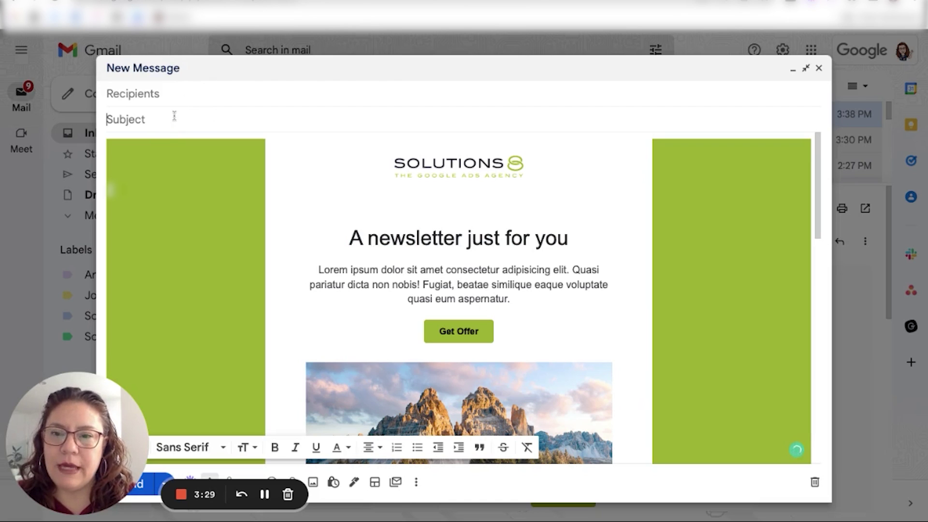
pyautogui.hotkey('ctrl', 'v')
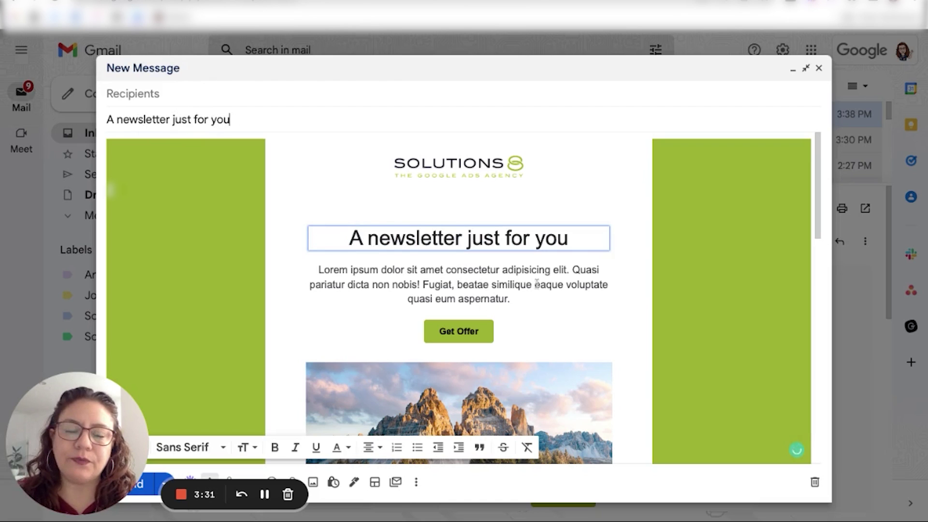
pyautogui.click(547, 291)
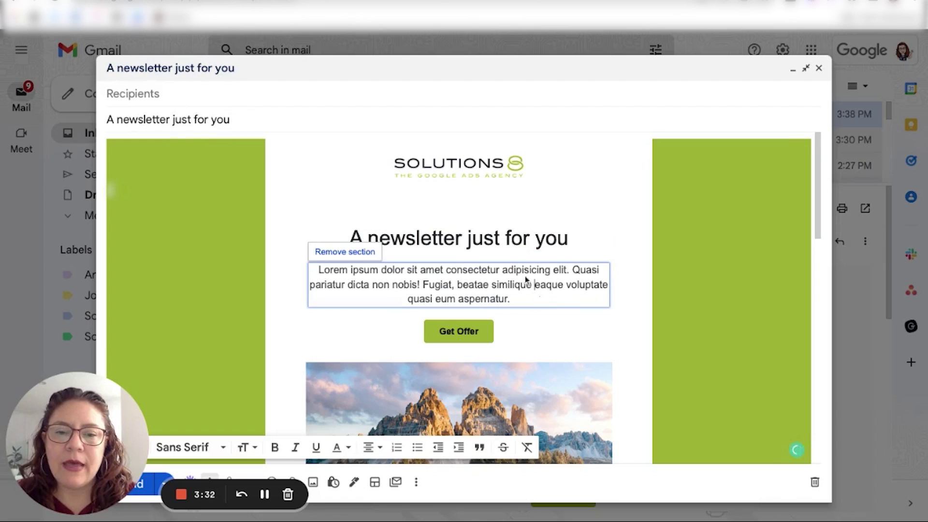
pyautogui.scroll(-1, 526, 281)
pyautogui.tripleClick(527, 180)
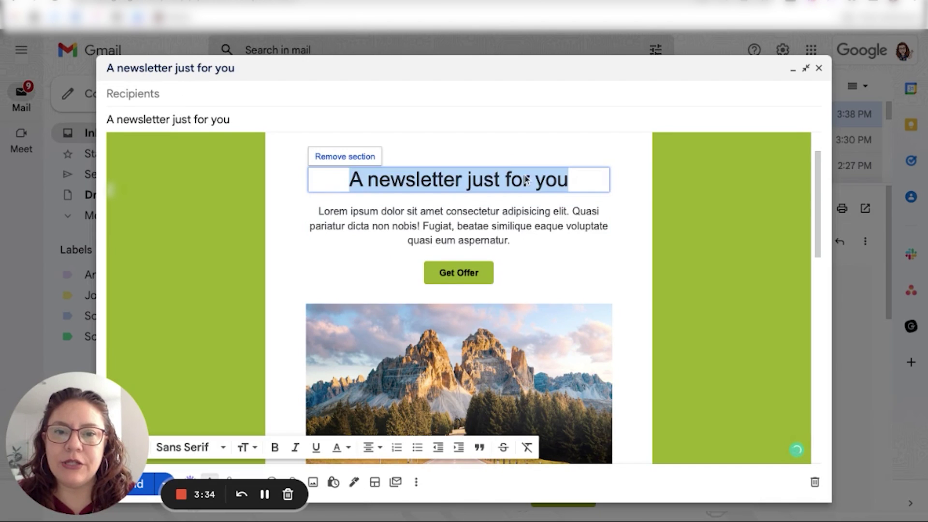
# Apply the Serif font to the heading and confirm the Get Offer link stays '#link'.
pyautogui.click(223, 448)
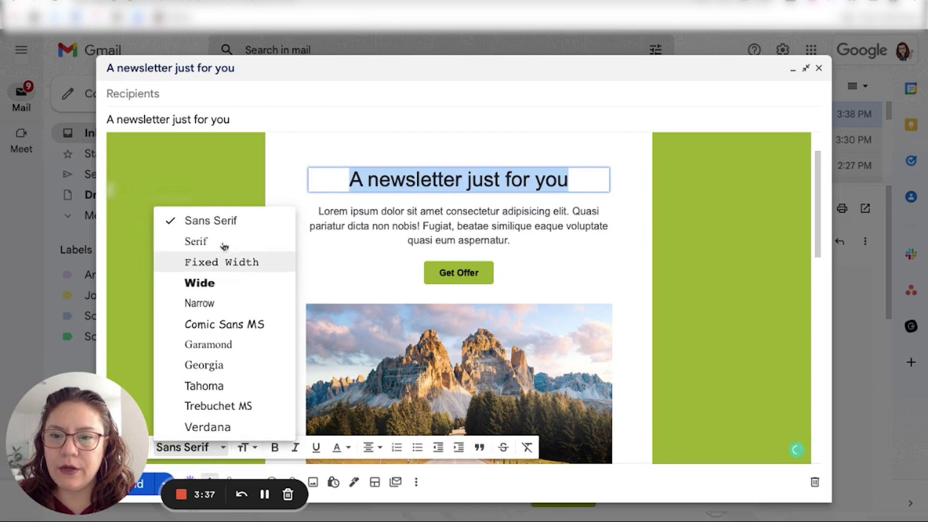
pyautogui.click(464, 235)
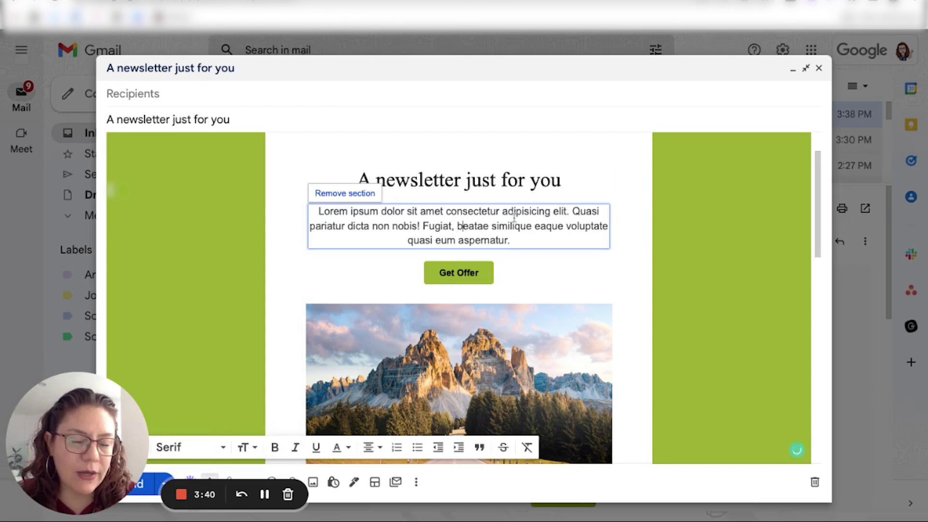
pyautogui.click(450, 273)
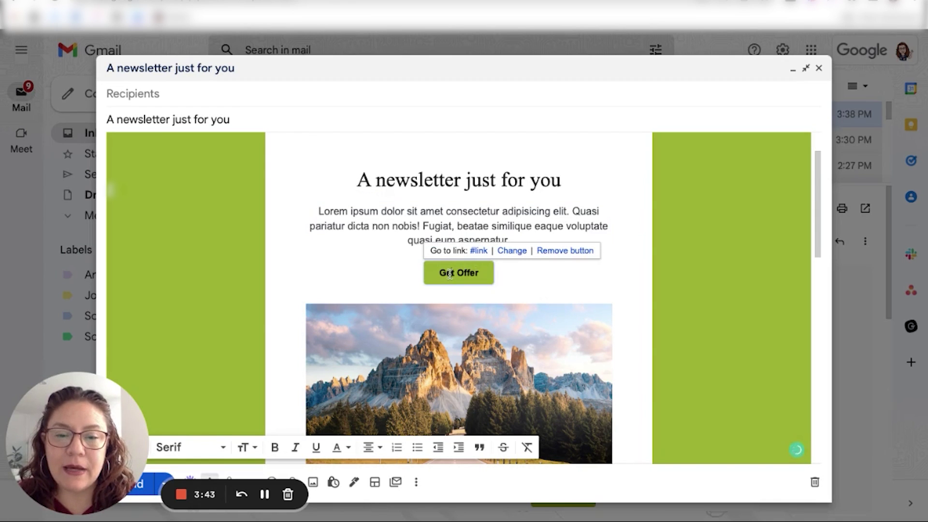
pyautogui.click(512, 251)
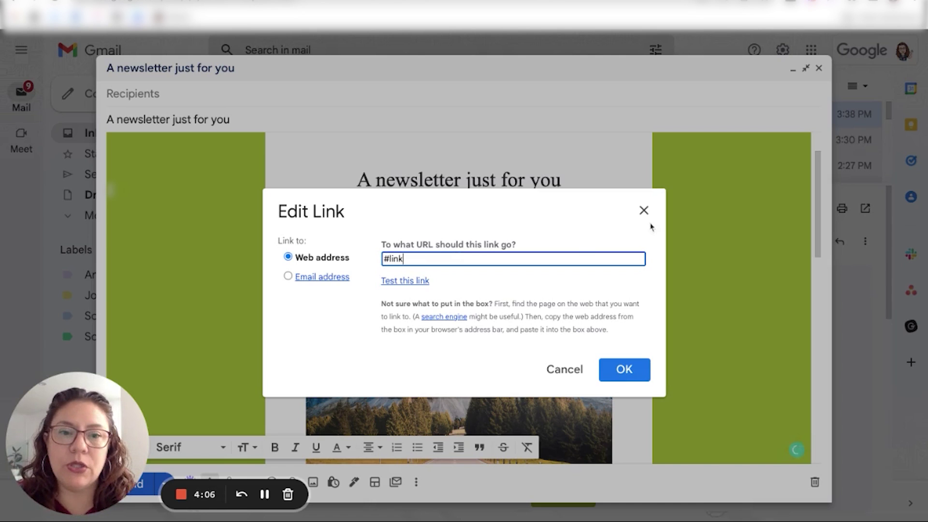
pyautogui.click(644, 211)
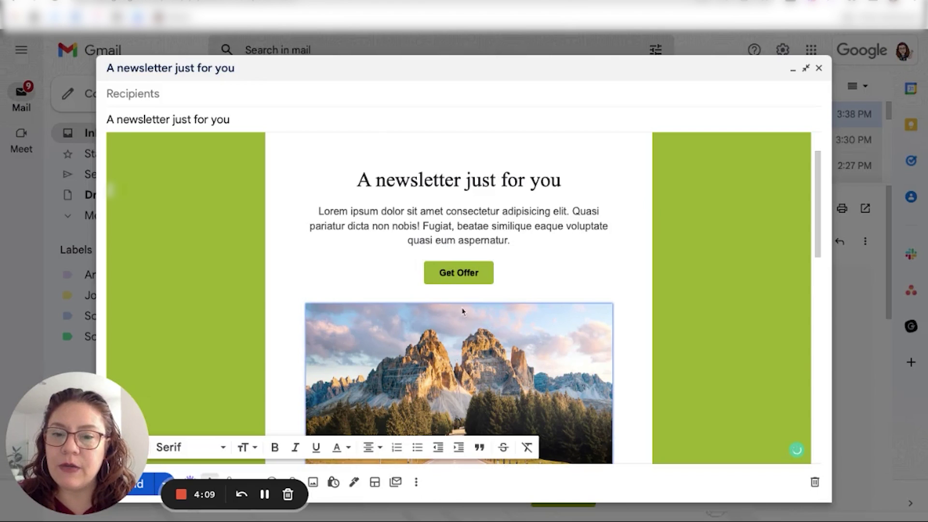
pyautogui.scroll(-2, 520, 345)
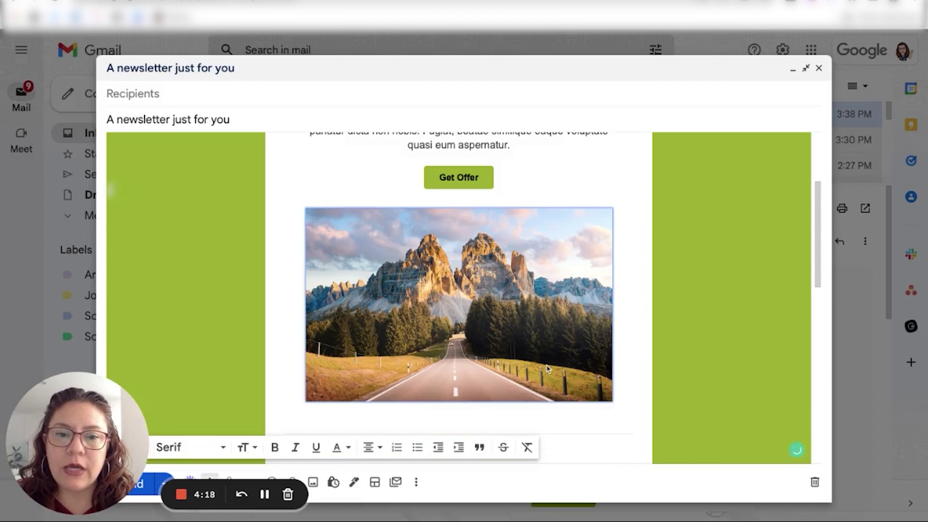
pyautogui.scroll(-3, 620, 323)
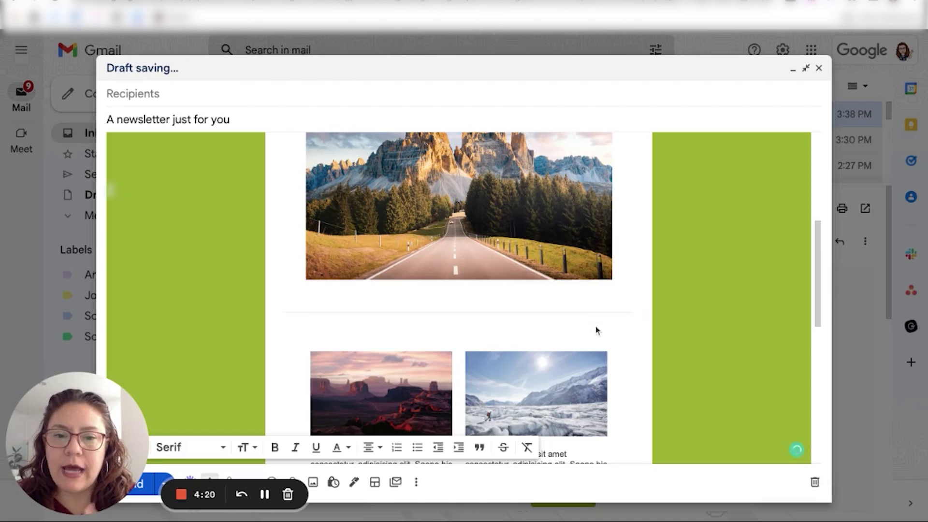
pyautogui.scroll(-5, 596, 329)
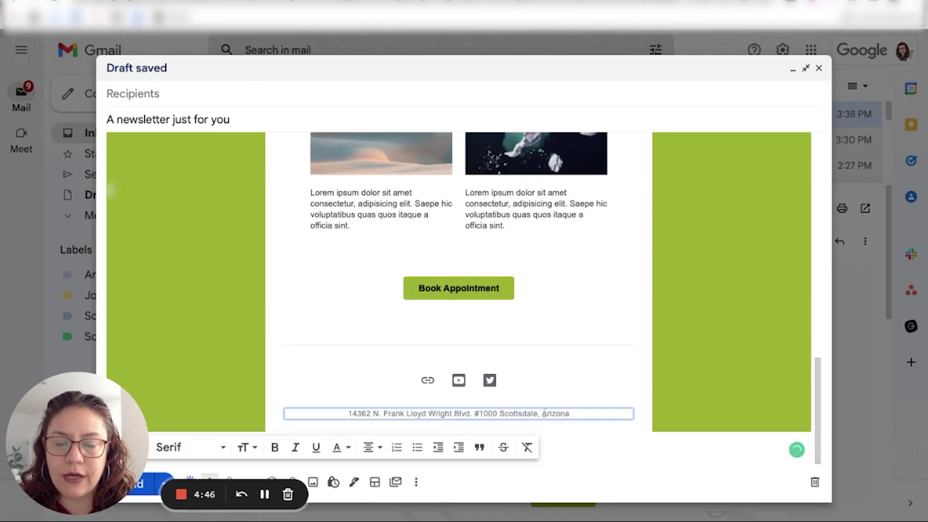
pyautogui.click(559, 412)
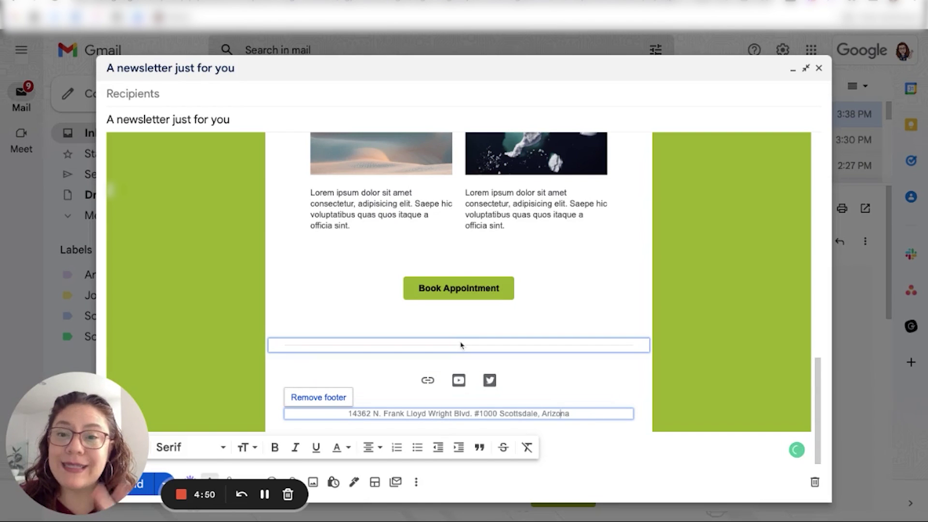
pyautogui.click(396, 482)
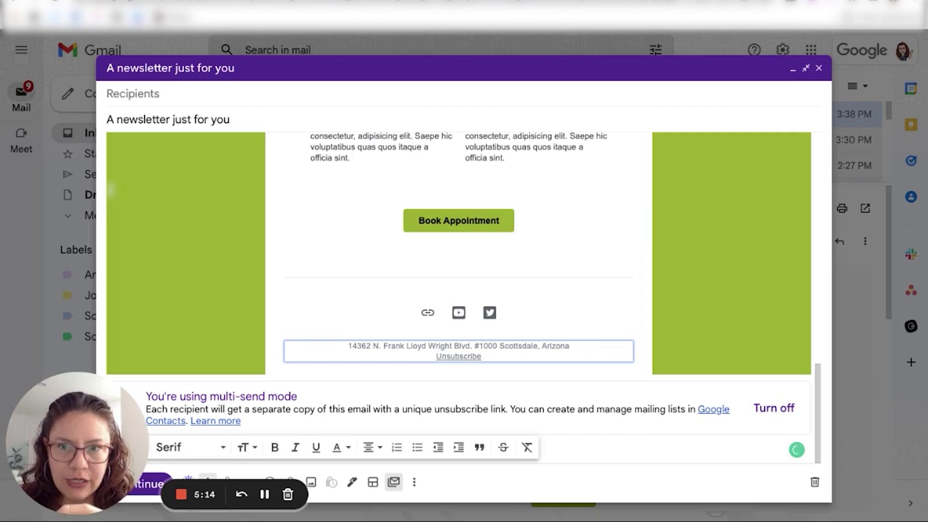
pyautogui.click(133, 93)
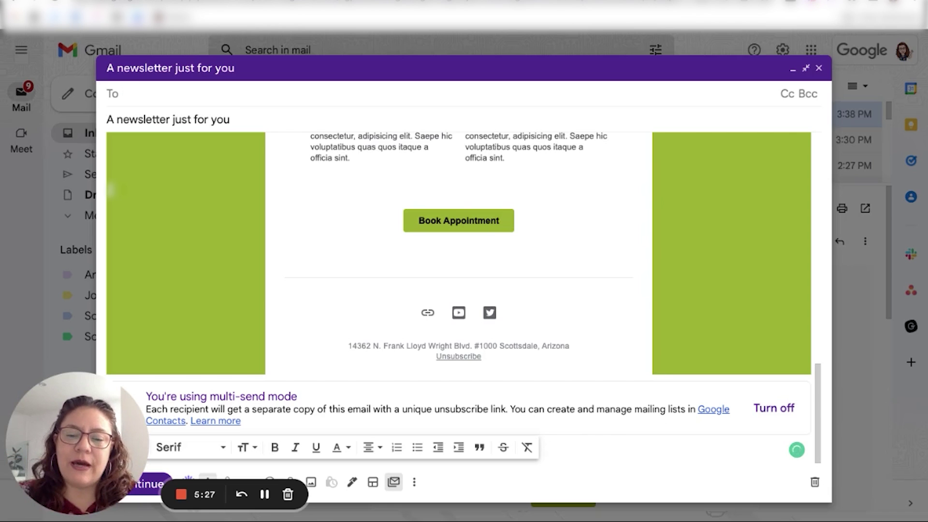
pyautogui.write('ariad')
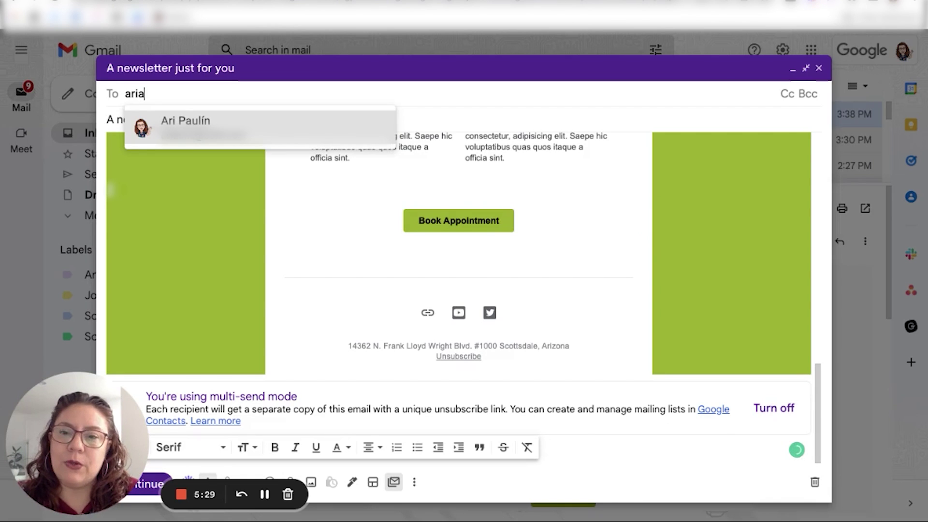
pyautogui.click(195, 123)
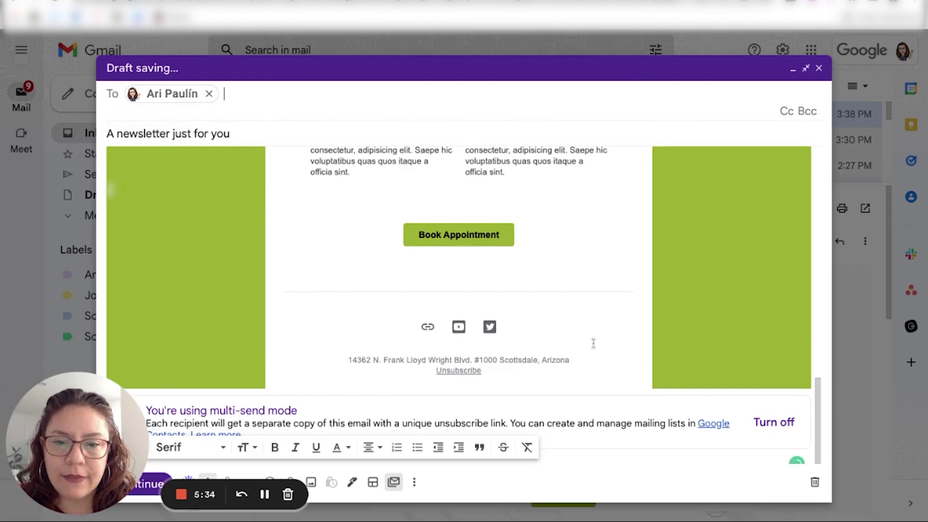
pyautogui.scroll(-1, 594, 343)
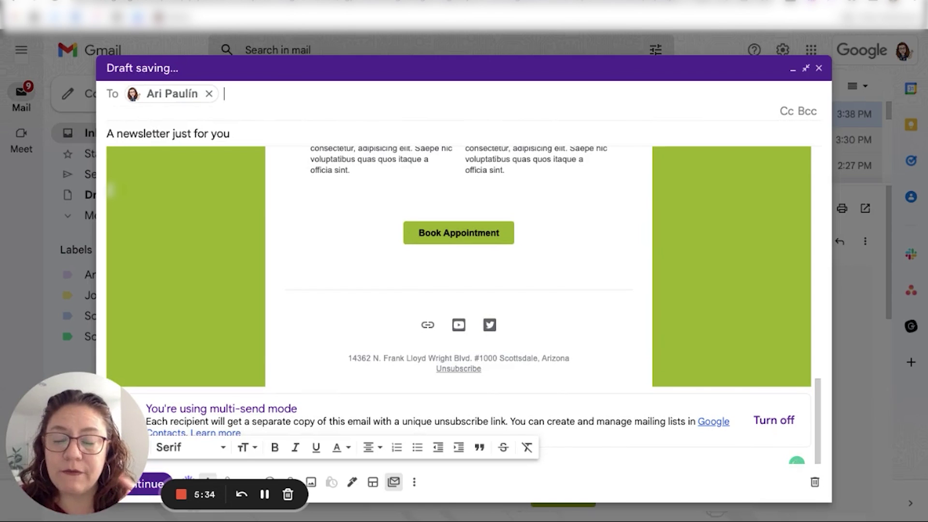
pyautogui.scroll(5, 459, 265)
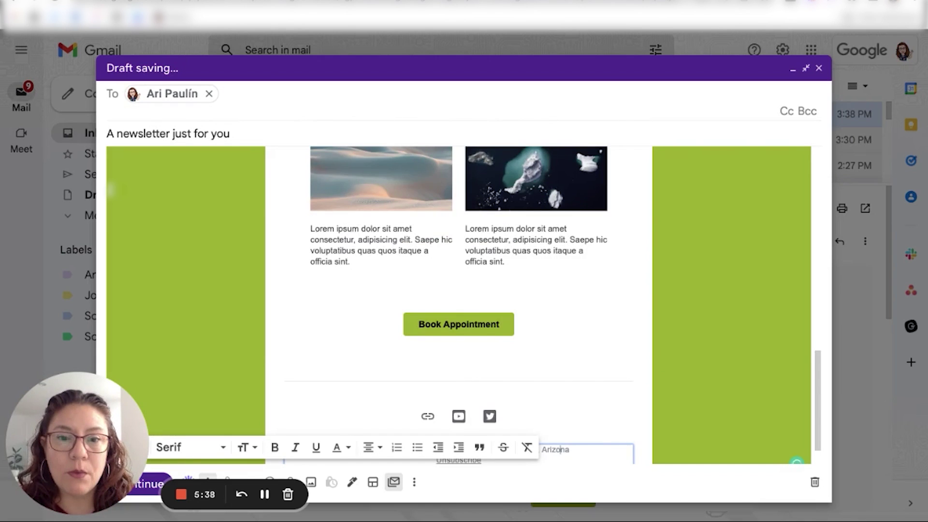
pyautogui.scroll(10, 458, 304)
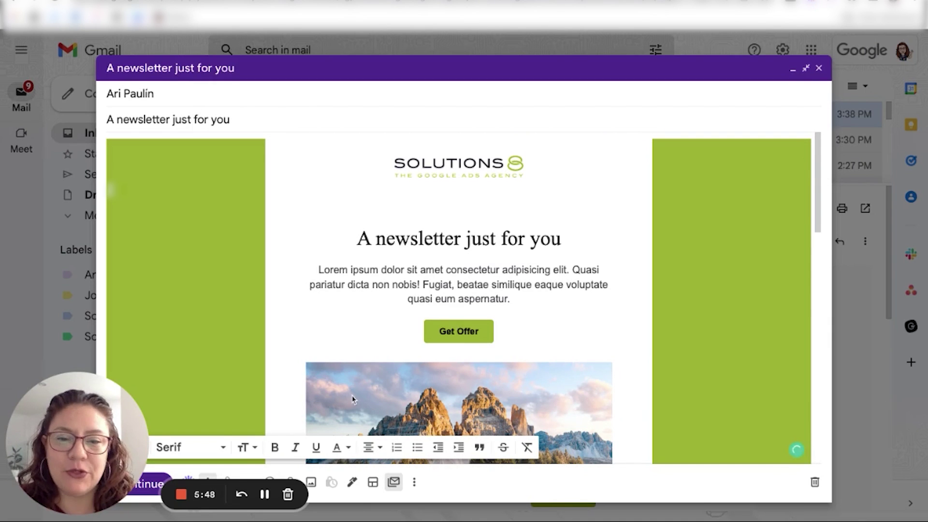
# Continue, dismiss the junk-mail reminder, Send all, and ignore the placeholder link and image warnings.
pyautogui.moveTo(115, 408); pyautogui.dragTo(102, 350)
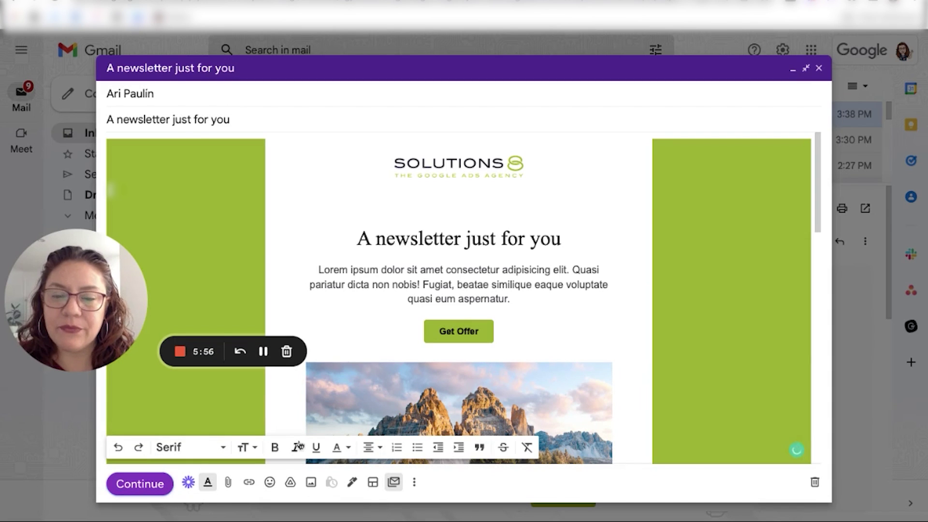
pyautogui.click(144, 488)
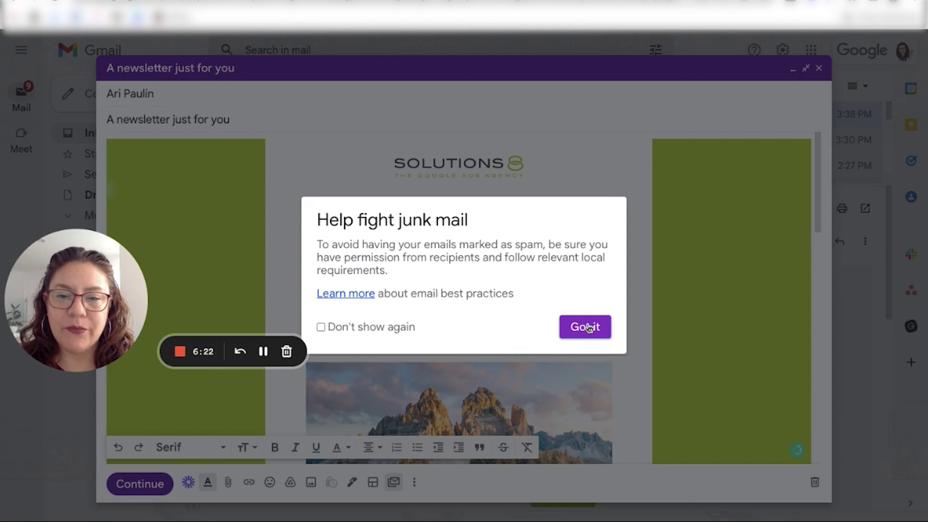
pyautogui.click(589, 328)
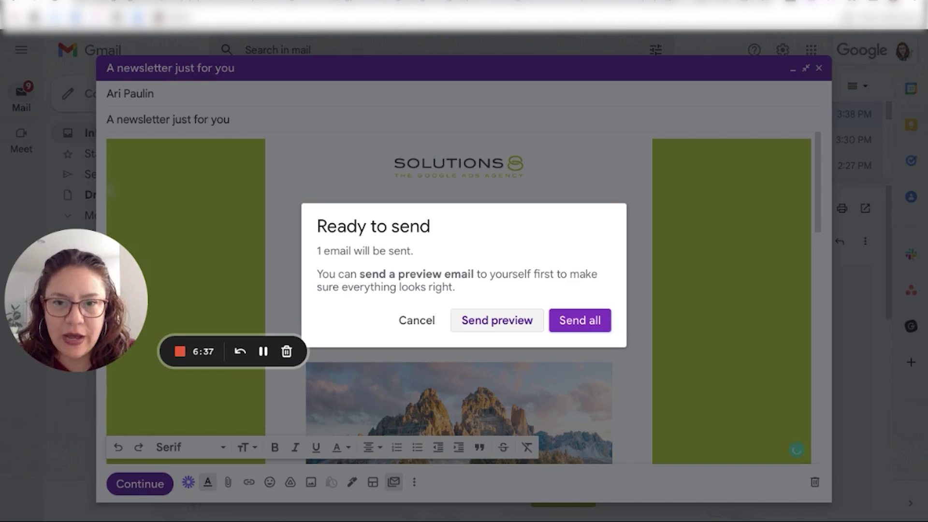
pyautogui.click(578, 321)
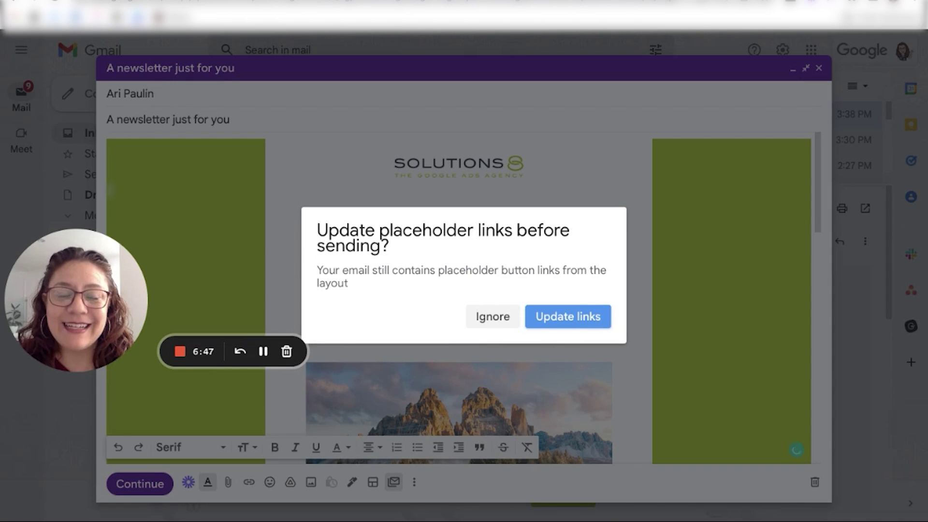
pyautogui.click(492, 316)
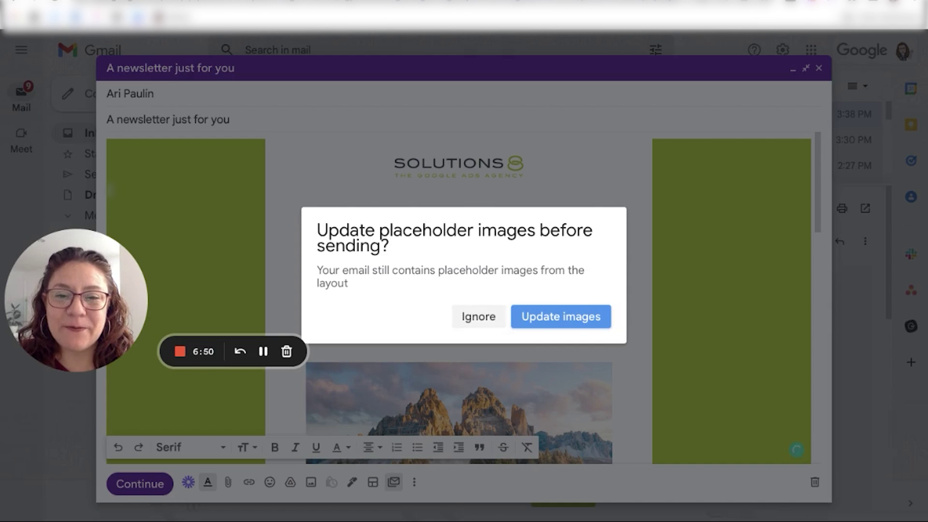
pyautogui.click(492, 316)
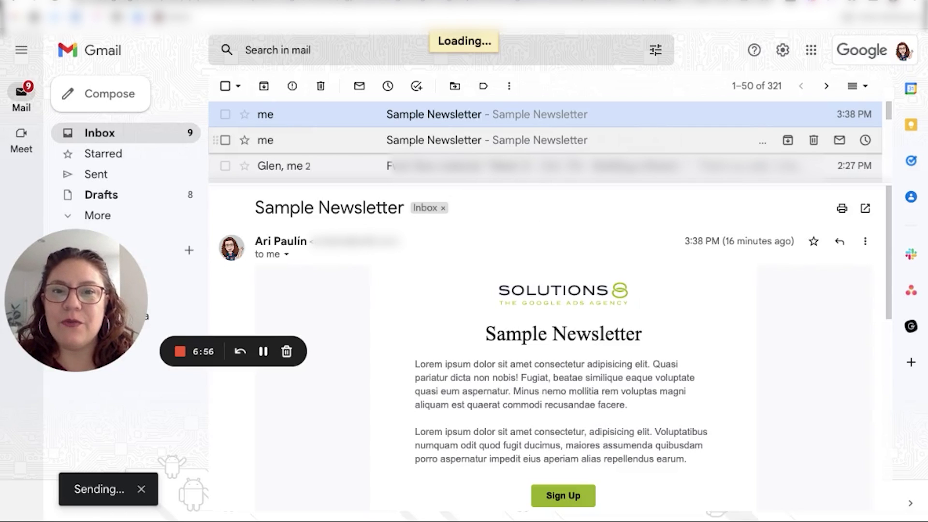
# Browse the 3:30 PM and 3:38 PM Sample Newsletter emails while the send completes.
pyautogui.click(507, 140)
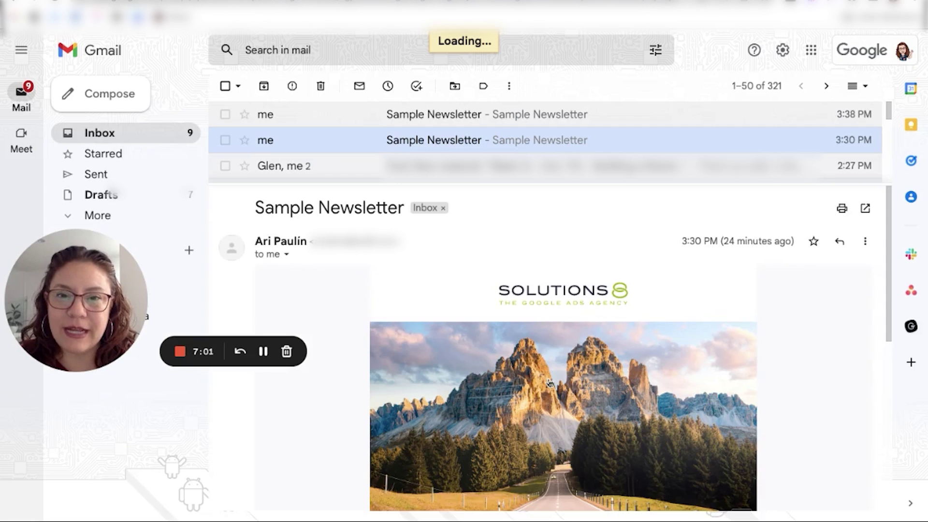
pyautogui.scroll(-5, 549, 383)
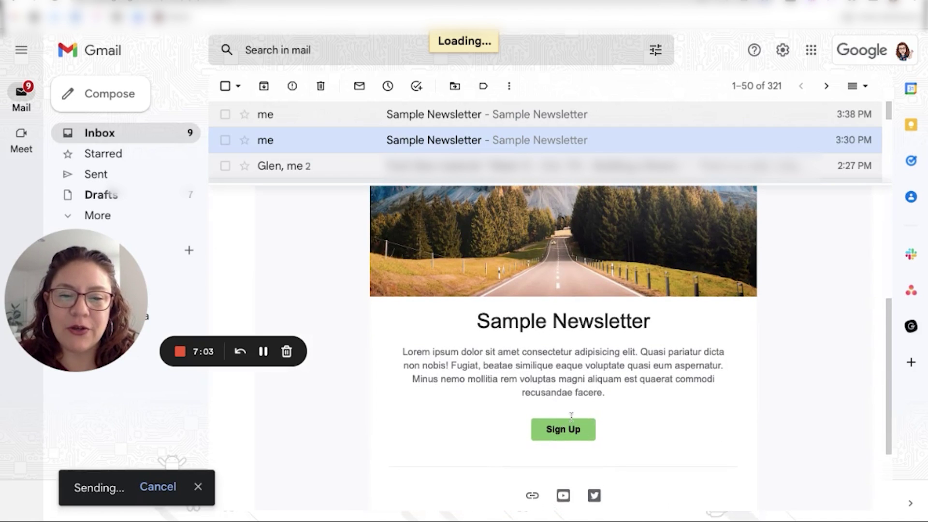
pyautogui.scroll(1, 570, 415)
pyautogui.scroll(6, 571, 386)
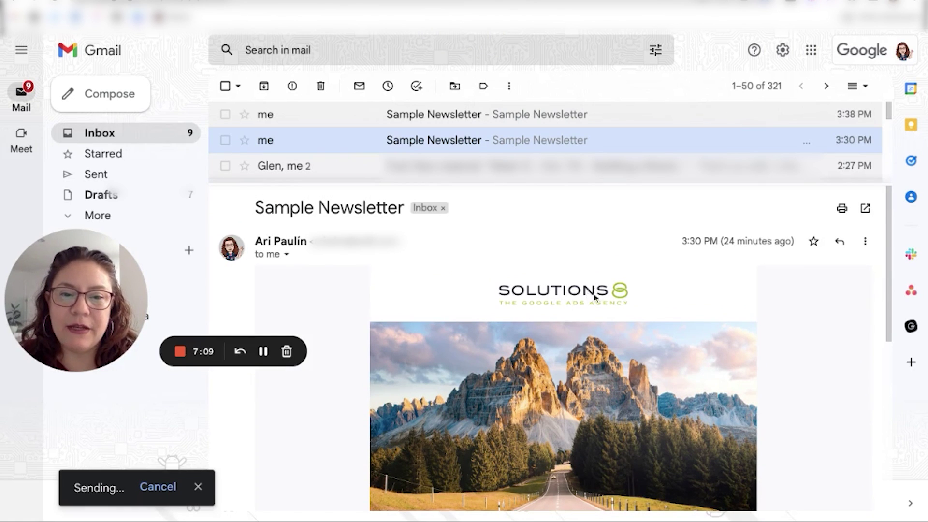
pyautogui.click(505, 115)
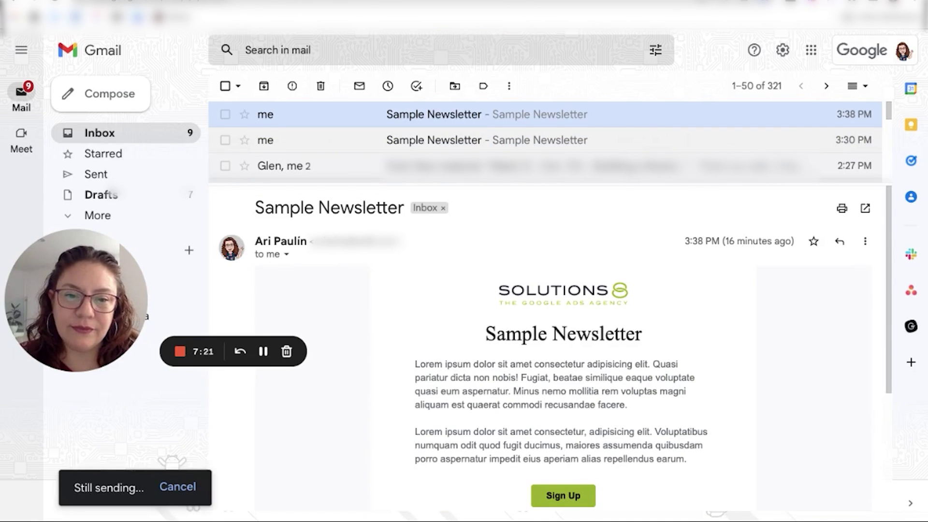
pyautogui.scroll(-2, 546, 348)
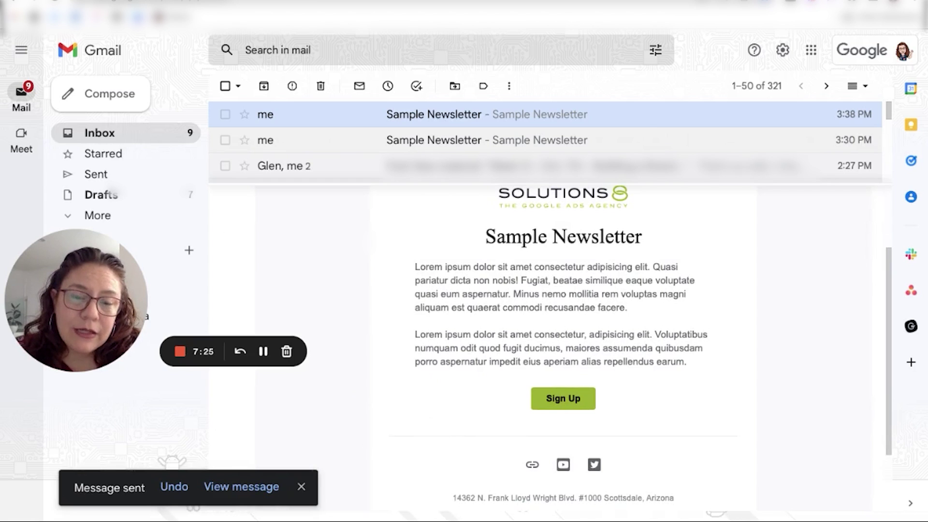
pyautogui.scroll(2, 546, 347)
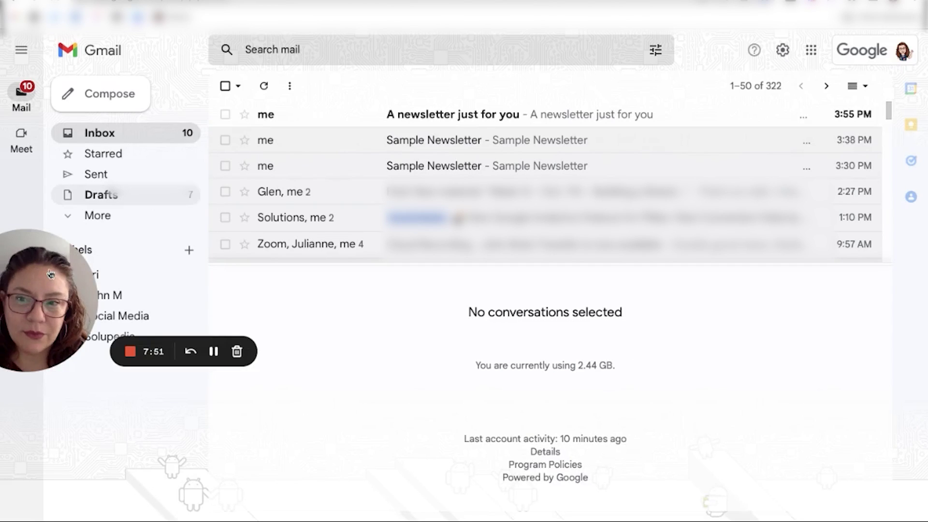
# Read the received 'A newsletter just for you' email, highlighting its 'Sent with multi-send mode' notice.
pyautogui.moveTo(49, 274); pyautogui.dragTo(117, 317)
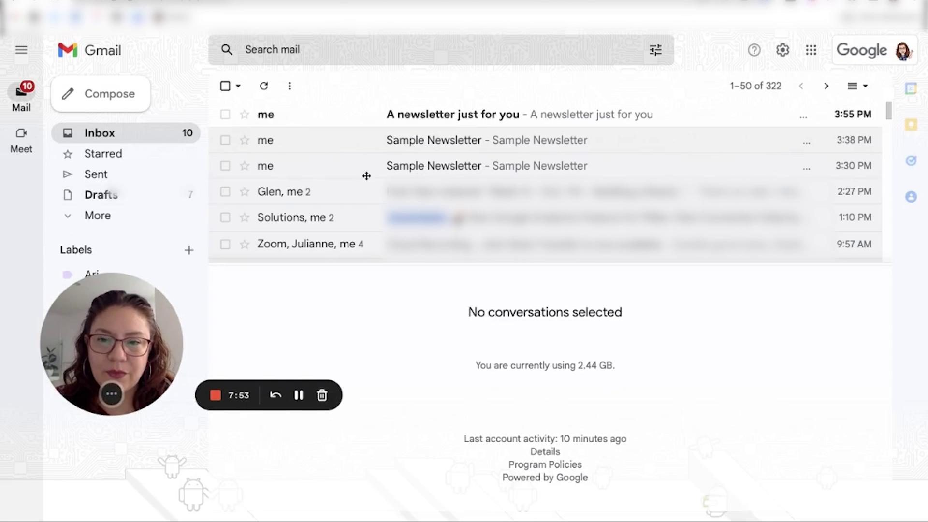
pyautogui.click(466, 120)
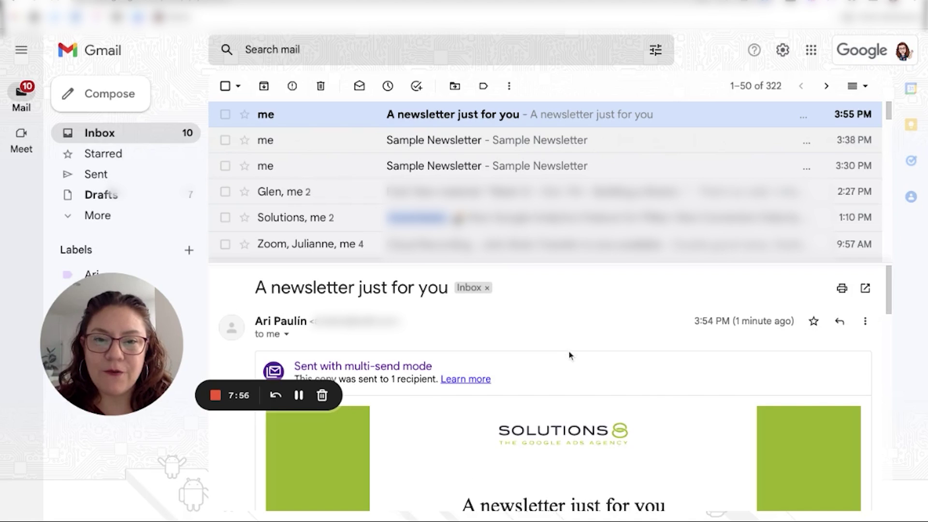
pyautogui.scroll(-1, 569, 356)
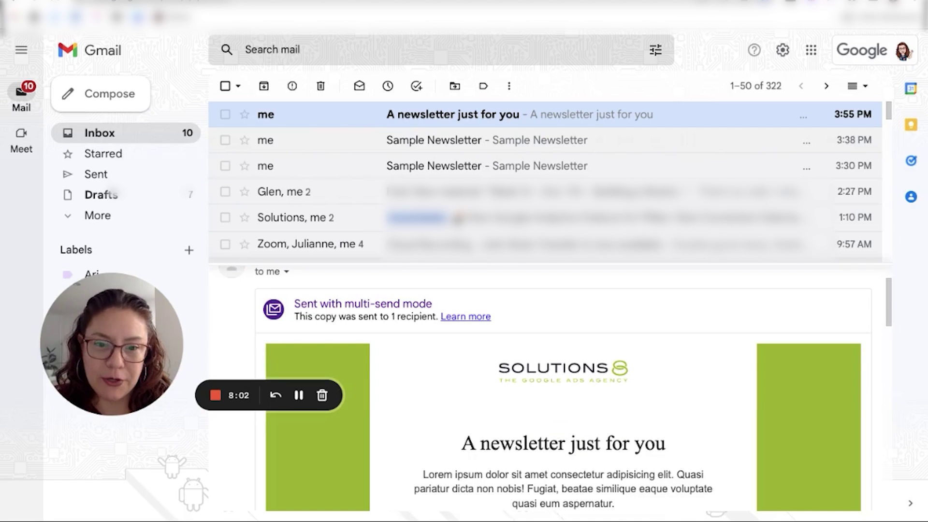
pyautogui.scroll(-2, 555, 386)
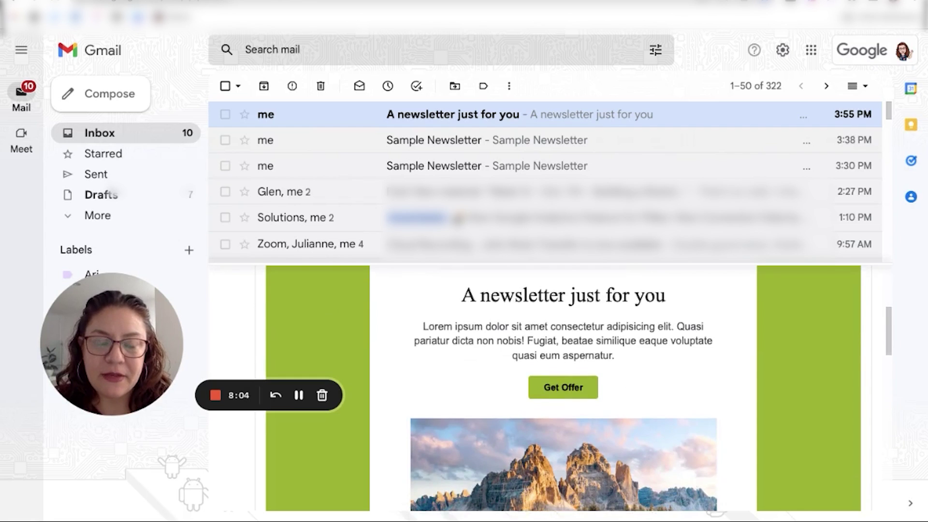
pyautogui.scroll(4, 360, 350)
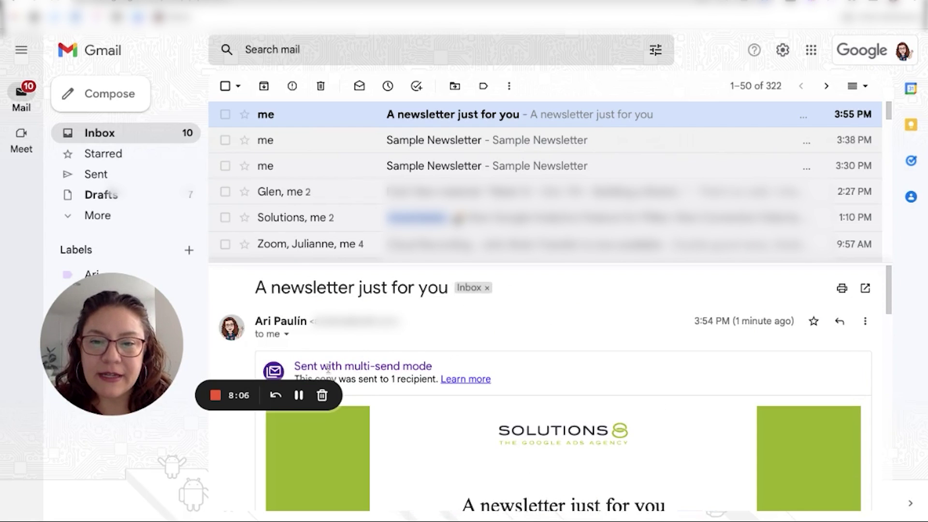
pyautogui.moveTo(300, 366); pyautogui.dragTo(441, 359)
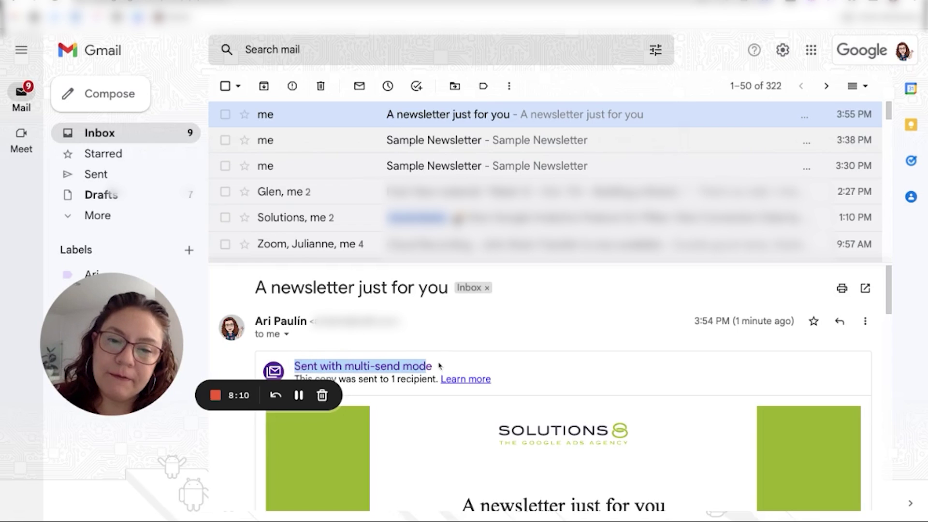
pyautogui.click(440, 365)
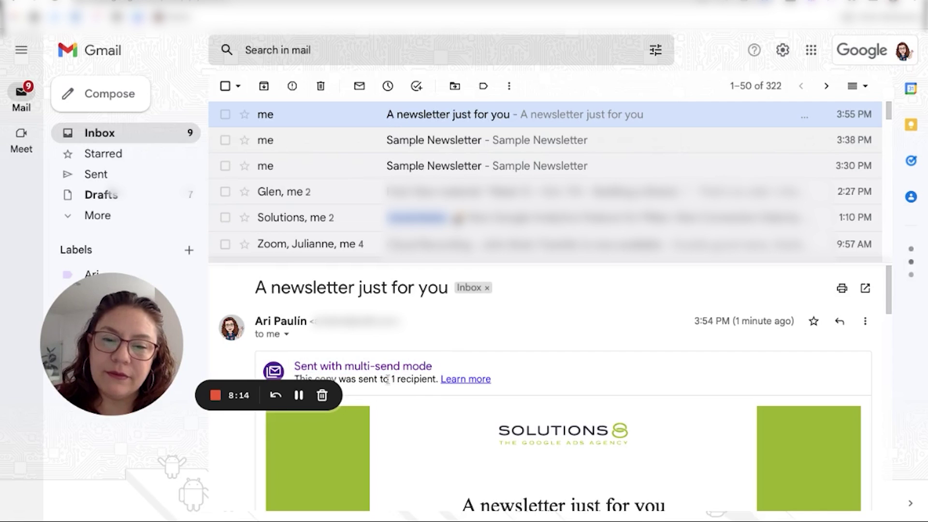
pyautogui.scroll(-10, 429, 383)
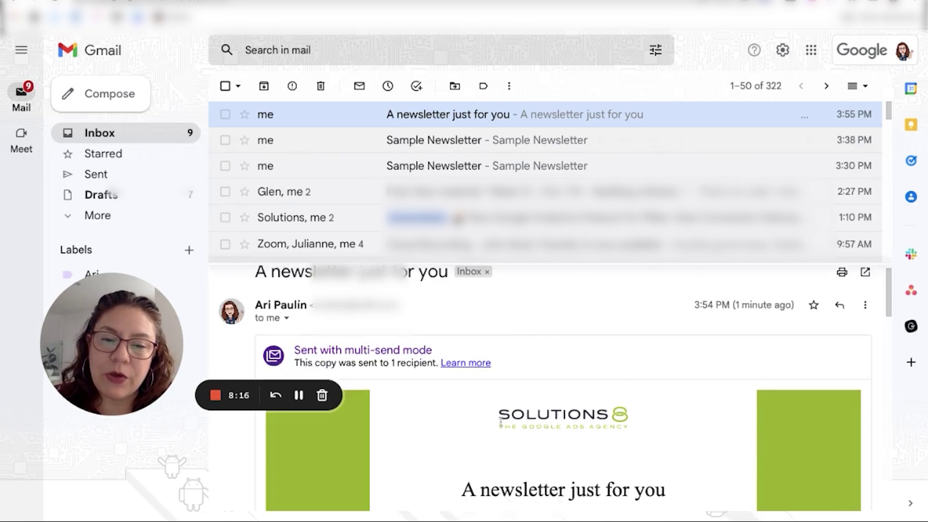
pyautogui.scroll(-8, 501, 420)
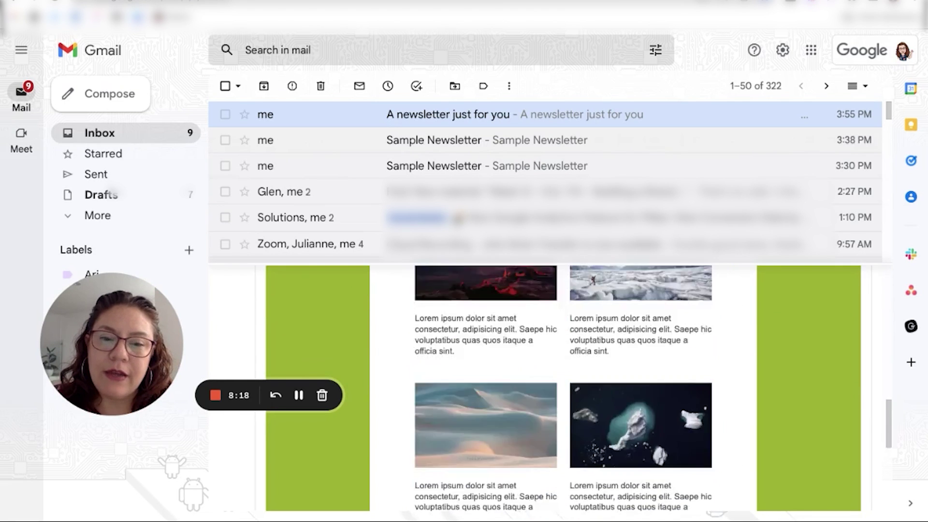
pyautogui.scroll(18, 563, 387)
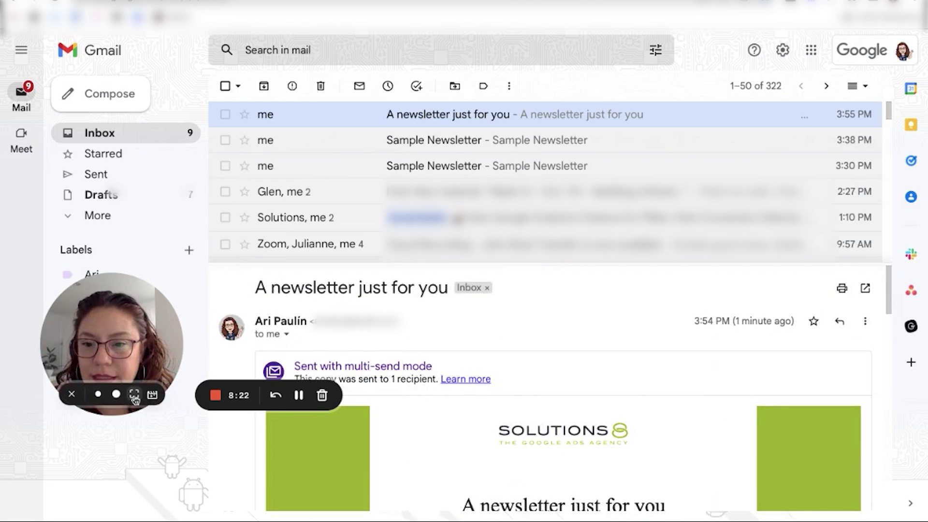
pyautogui.click(133, 395)
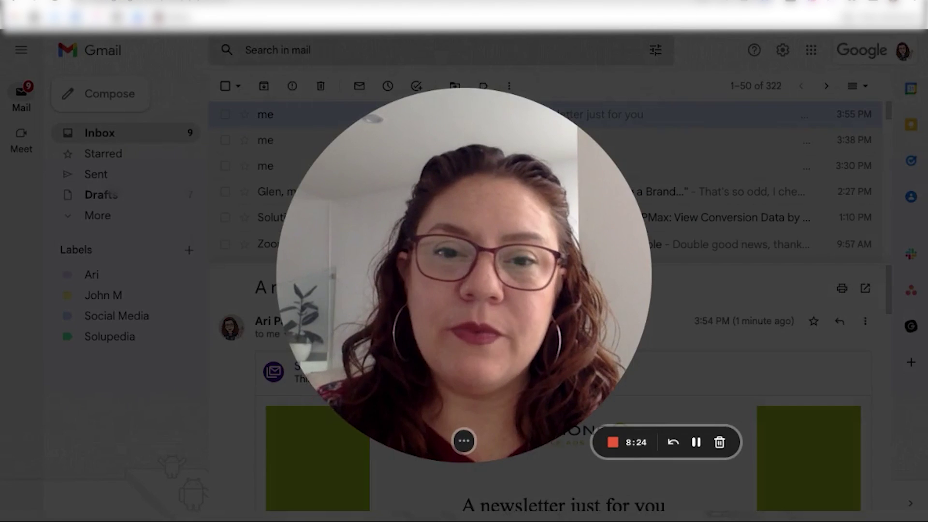